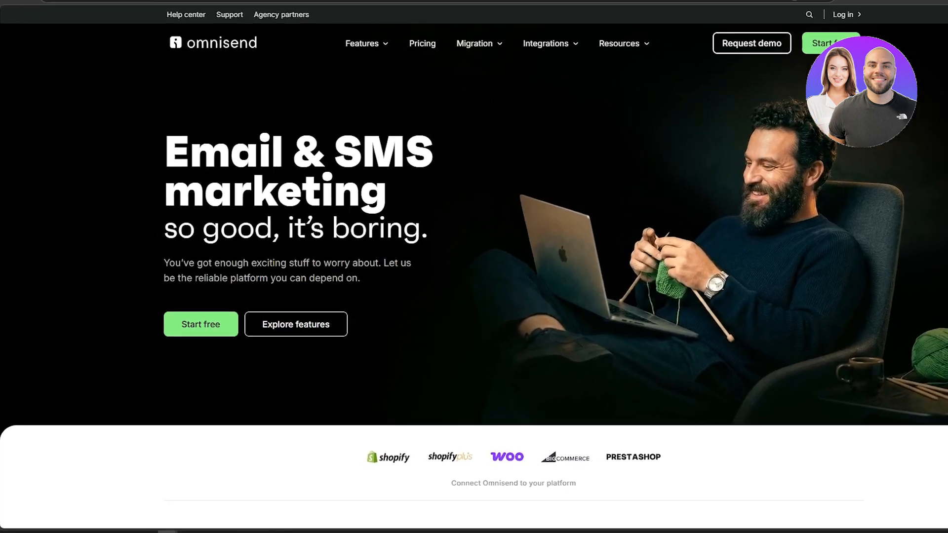
Look through the Omnisend homepage's introduction, supported store platforms and feature overview
scroll(368, 224, "down", 5)
scroll(365, 197, "down", 3)
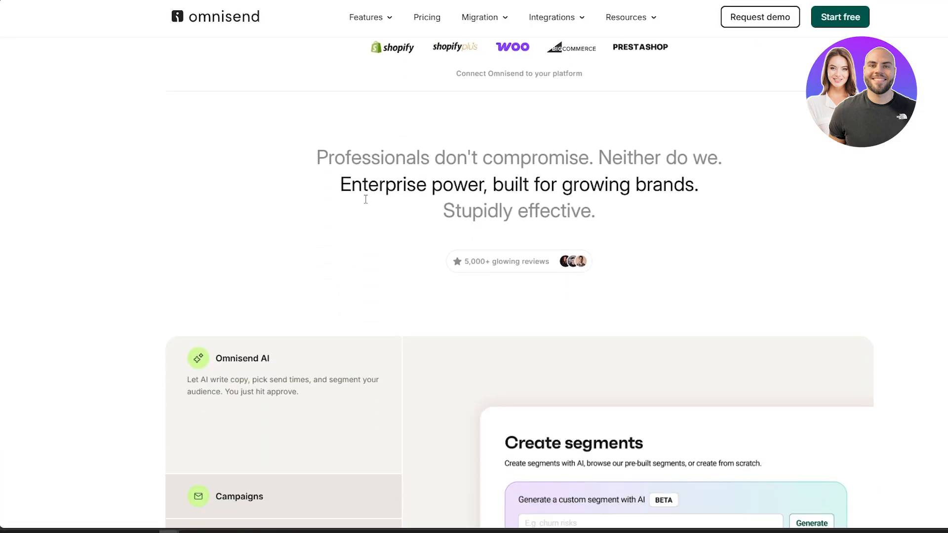
scroll(365, 199, "down", 3)
scroll(358, 192, "up", 4)
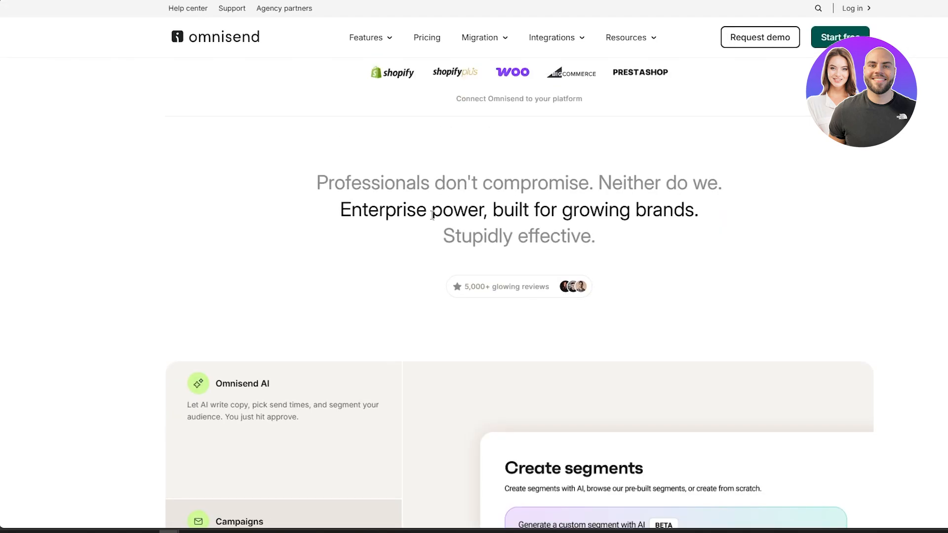
scroll(591, 172, "up", 6)
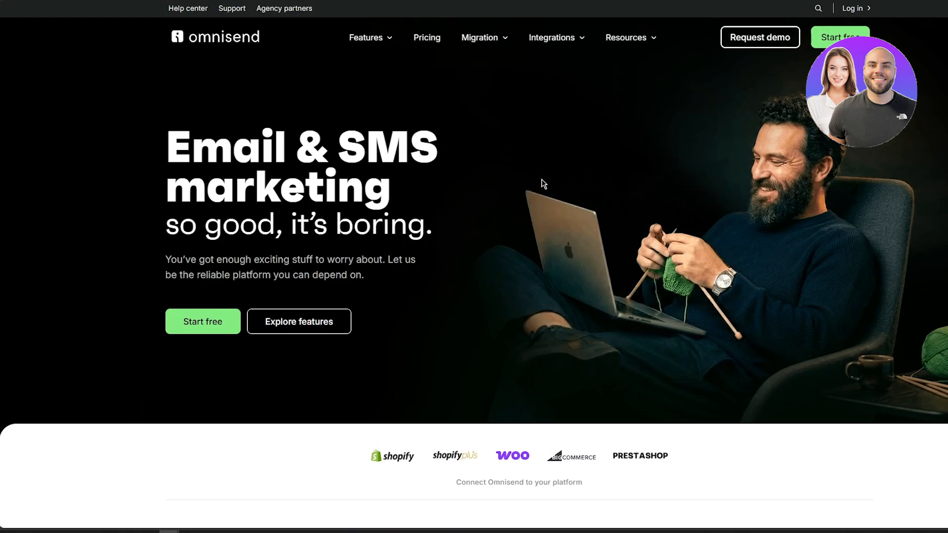
scroll(544, 184, "down", 2)
scroll(544, 184, "up", 2)
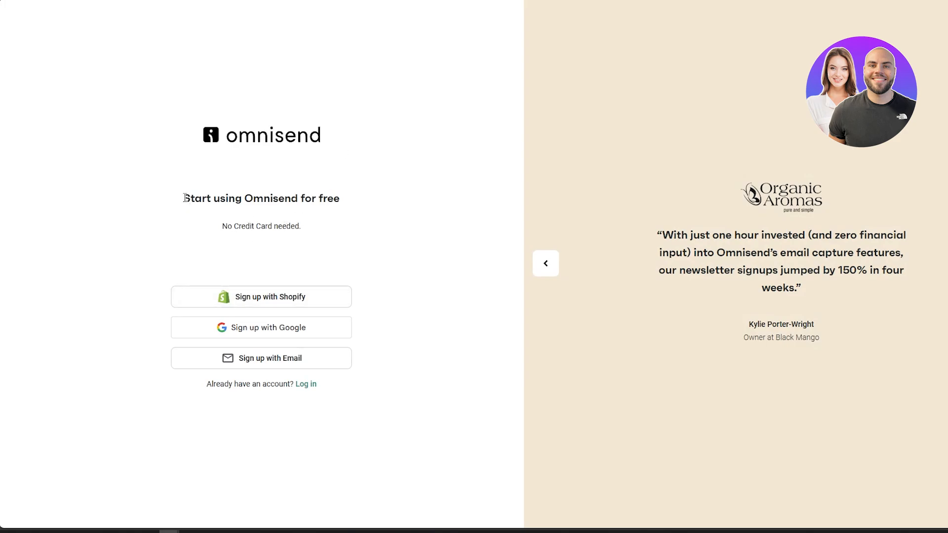
Sign up for Omnisend with a Google account and approve sharing its profile information
left_click_drag(184, 198, 328, 203)
left_click(353, 242)
left_click(302, 331)
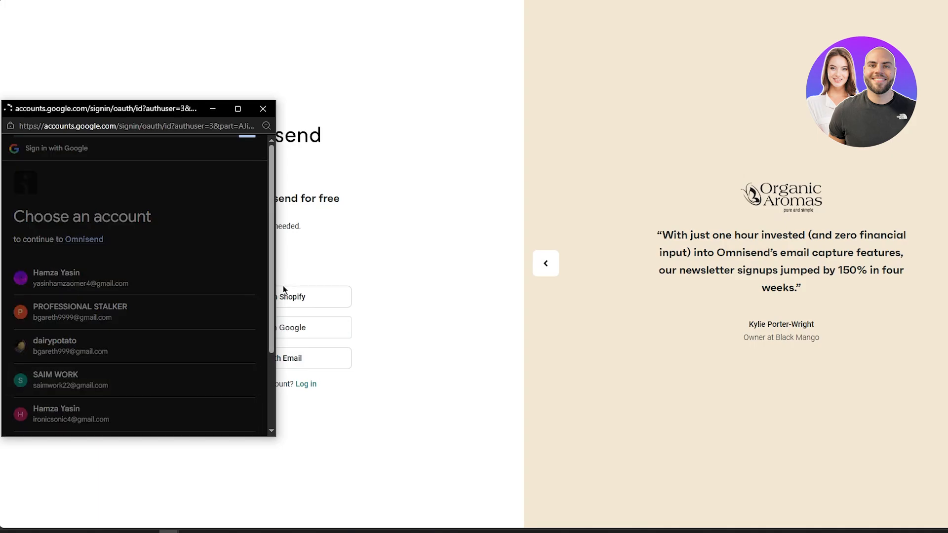
scroll(154, 321, "down", 2)
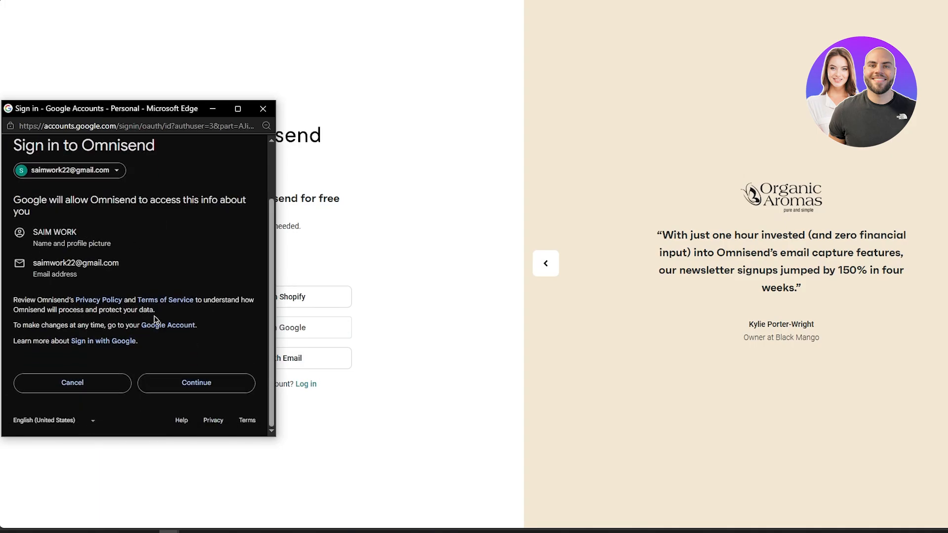
left_click(214, 391)
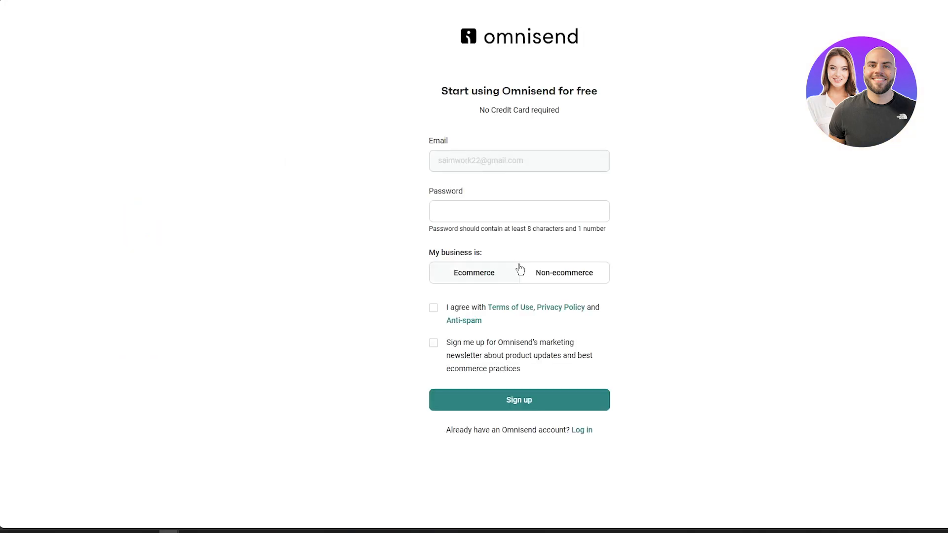
Enter the account password, mark the business as Ecommerce, and agree to the Terms of Use, Privacy Policy and Anti-spam terms
left_click(521, 212)
type("******")
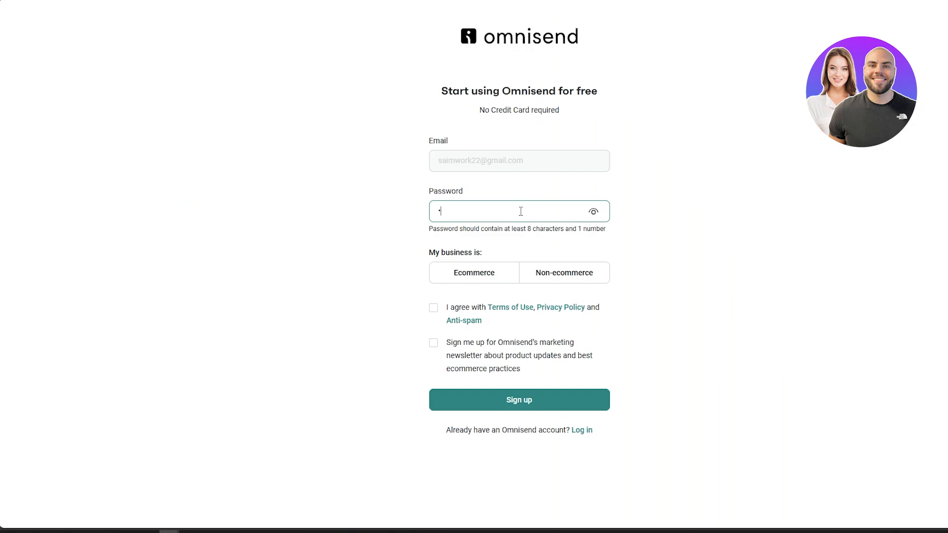
type("***")
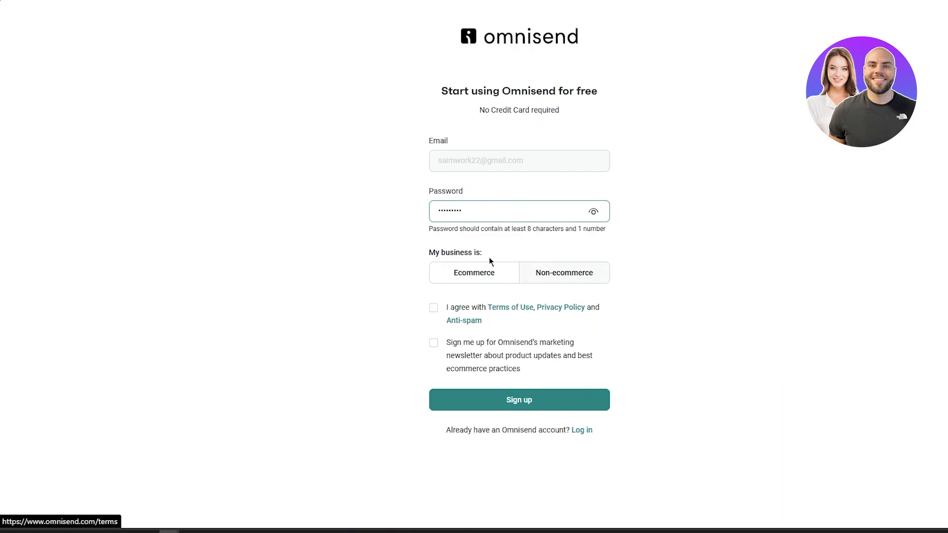
left_click_drag(494, 252, 419, 278)
left_click(419, 278)
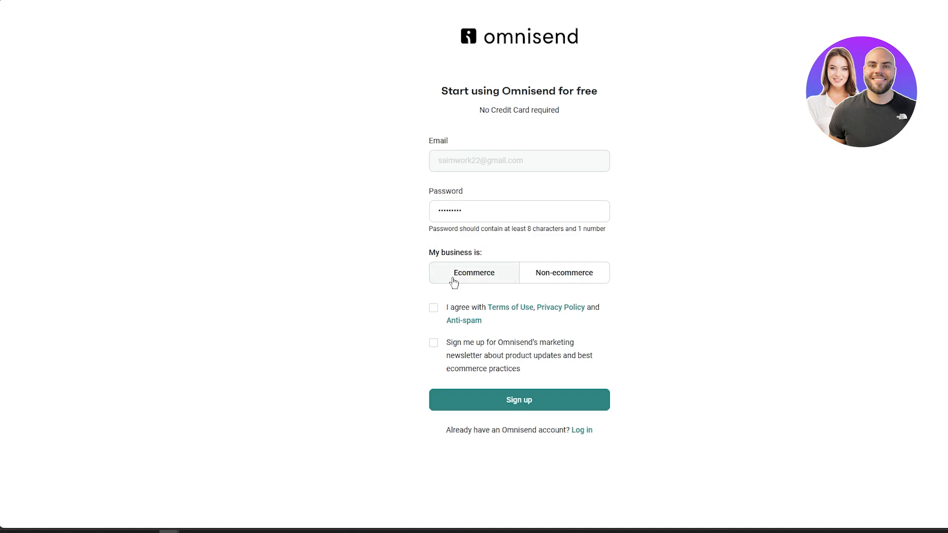
left_click(454, 282)
left_click(434, 309)
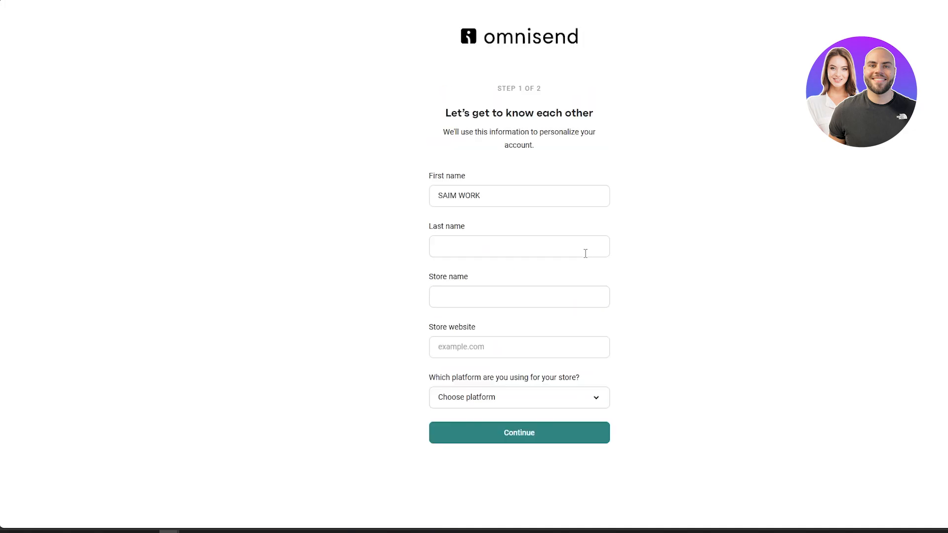
Enter "ihuig7" as the store name
left_click(515, 294)
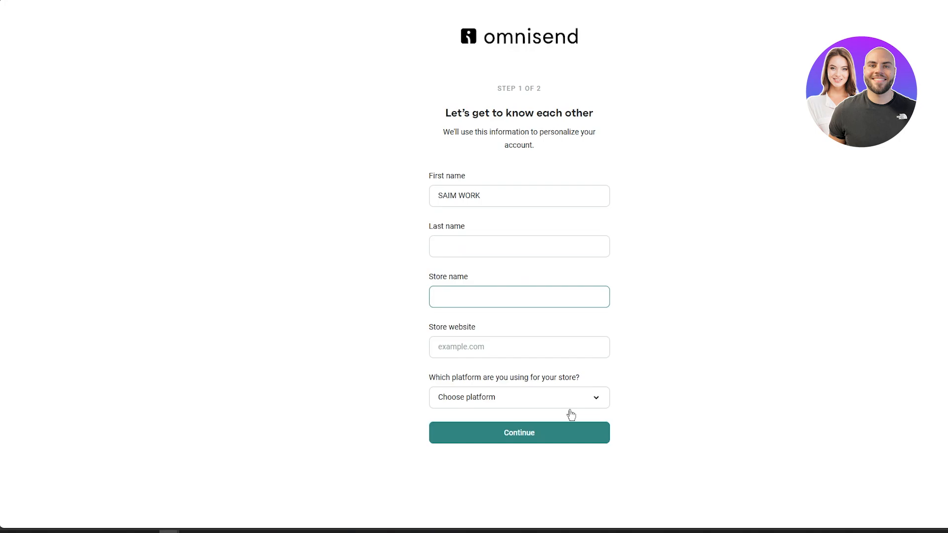
left_click(550, 402)
left_click(529, 299)
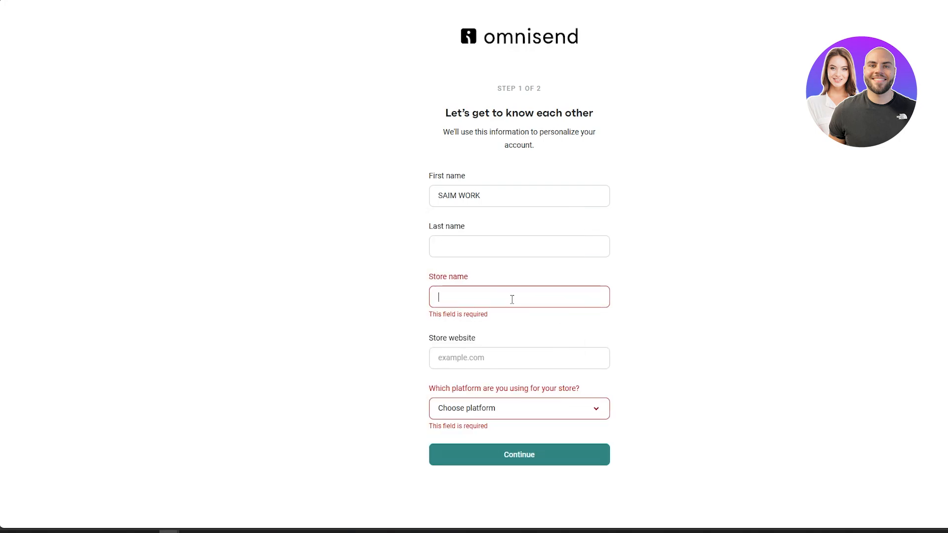
type("Yoga")
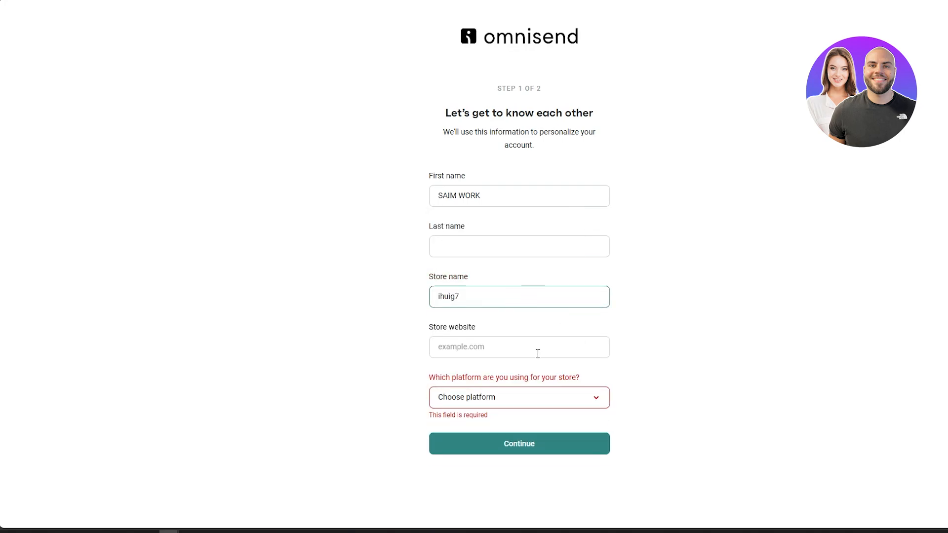
Choose Shopify as the store platform and ActiveCampaign as the current marketing software, and submit the form
left_click(559, 405)
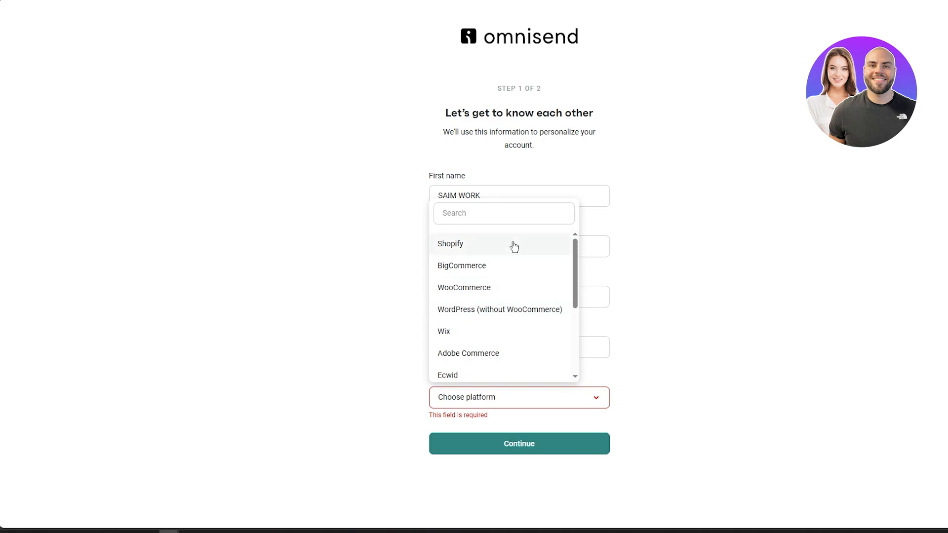
left_click(512, 244)
scroll(595, 451, "down", 1)
left_click(561, 427)
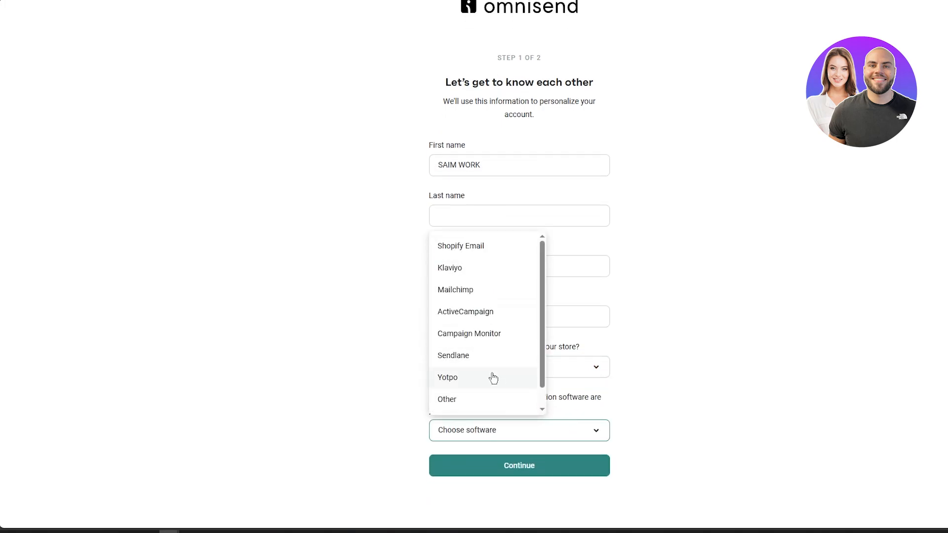
left_click(452, 319)
left_click(520, 466)
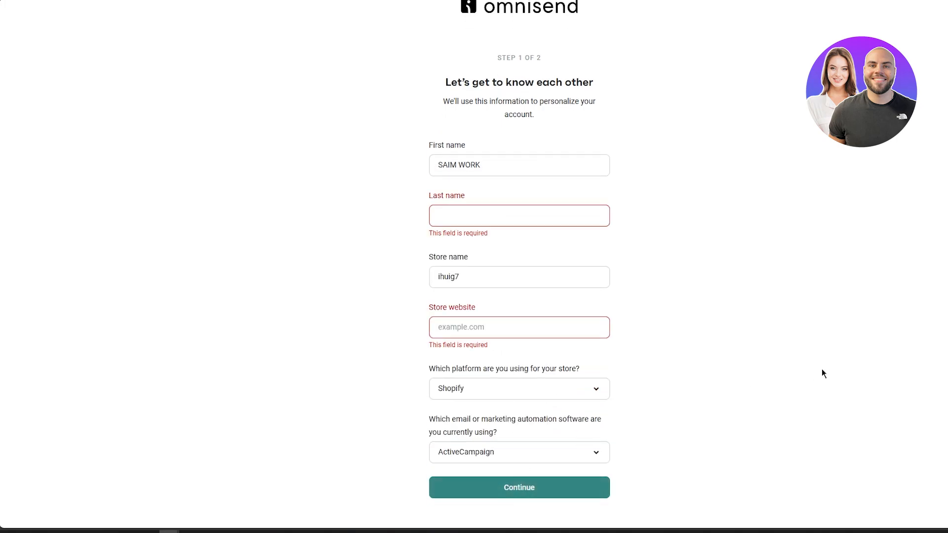
Fill in the last name, set the store website to hiuuigh.com, and continue to the business address form
left_click(522, 320)
type("t")
key("BackSpace")
left_click(508, 213)
left_click(464, 257)
left_click(500, 313)
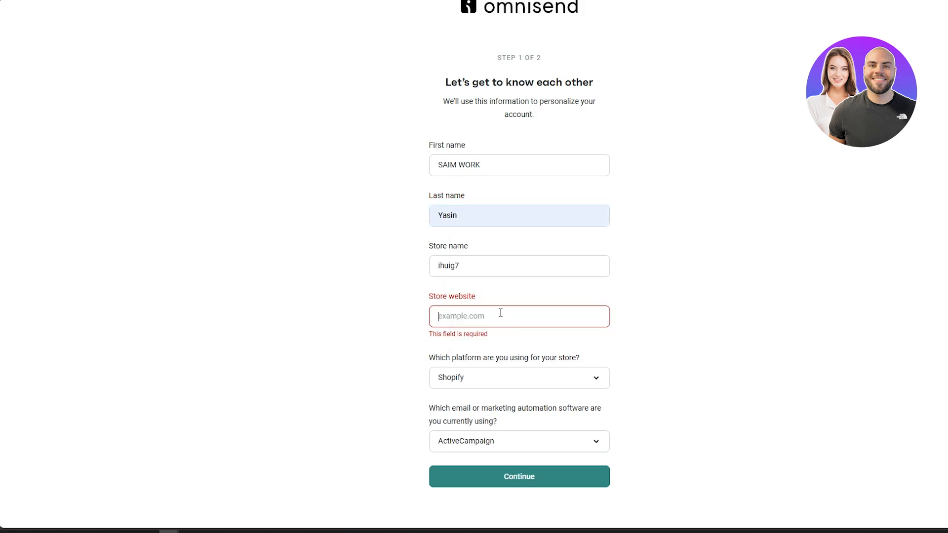
type("hiuuigh.")
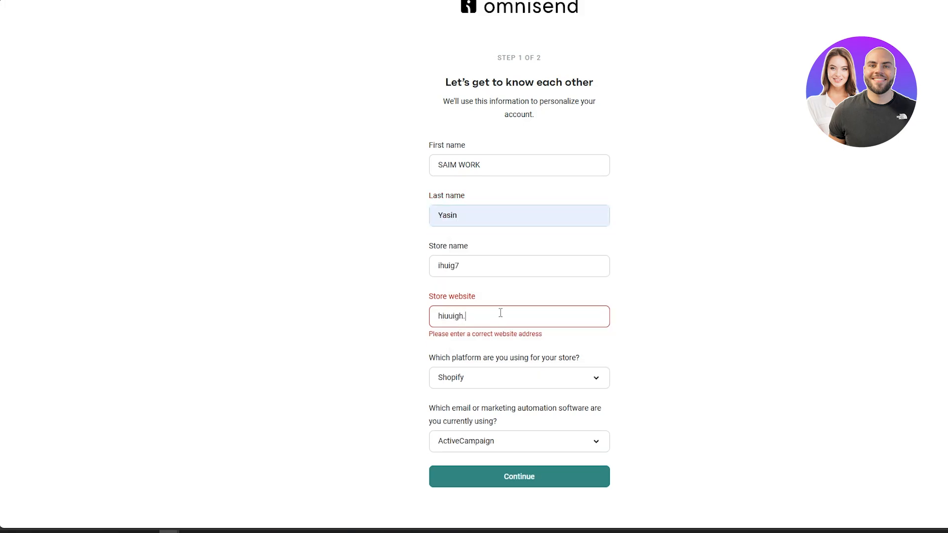
type("com")
key("Return")
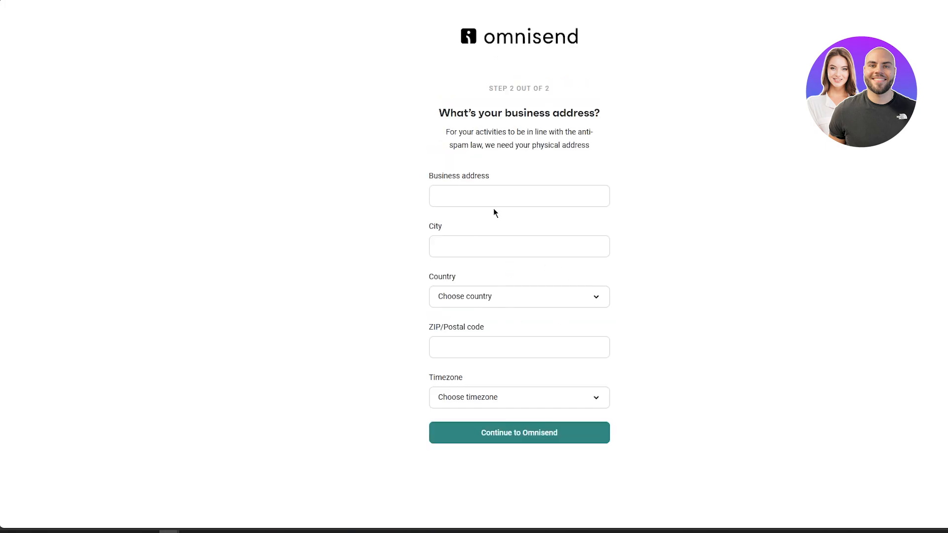
Fill in the business address and city from the saved info and choose Pakistan as the country
left_click(481, 196)
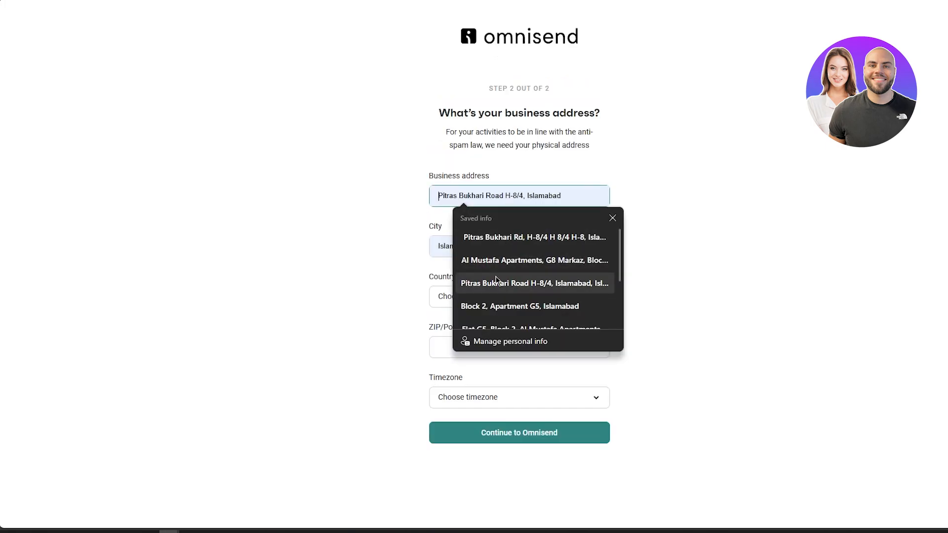
left_click(535, 237)
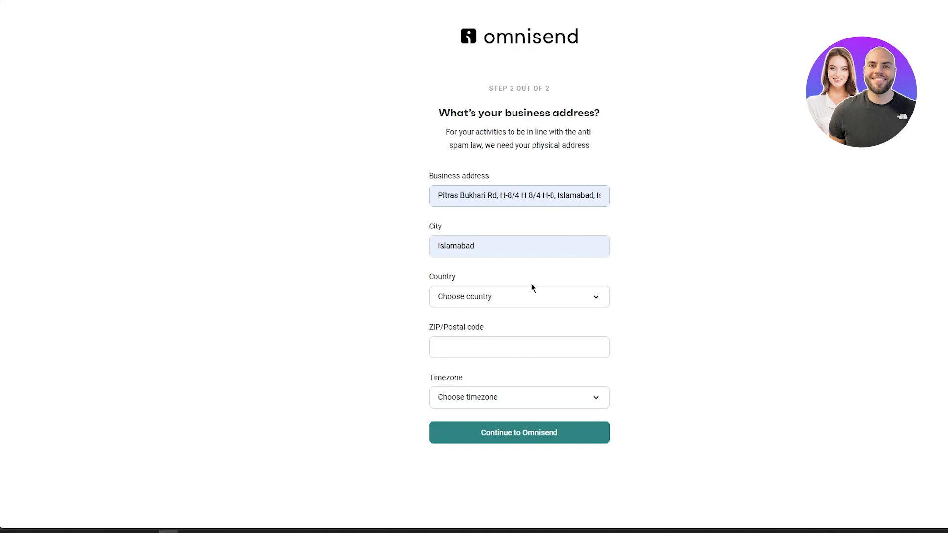
left_click(535, 293)
left_click(527, 318)
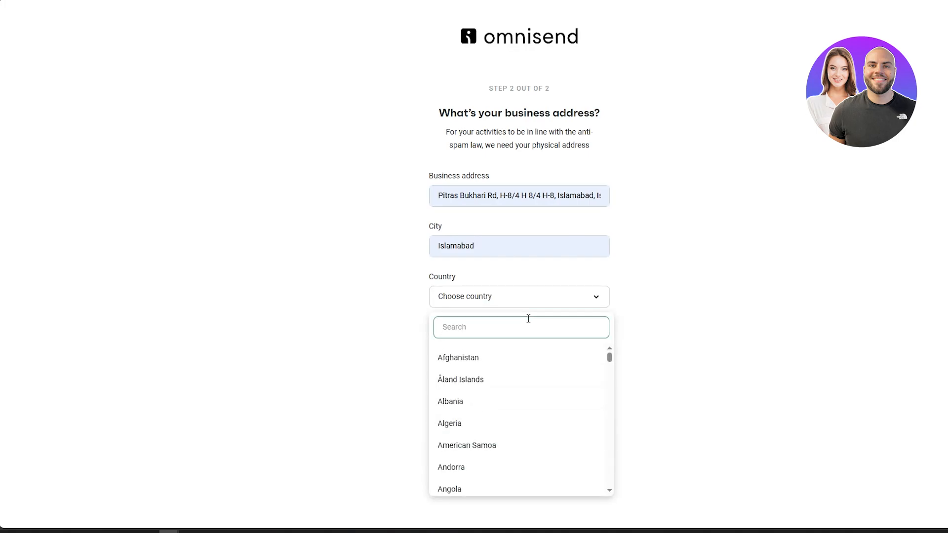
type("p")
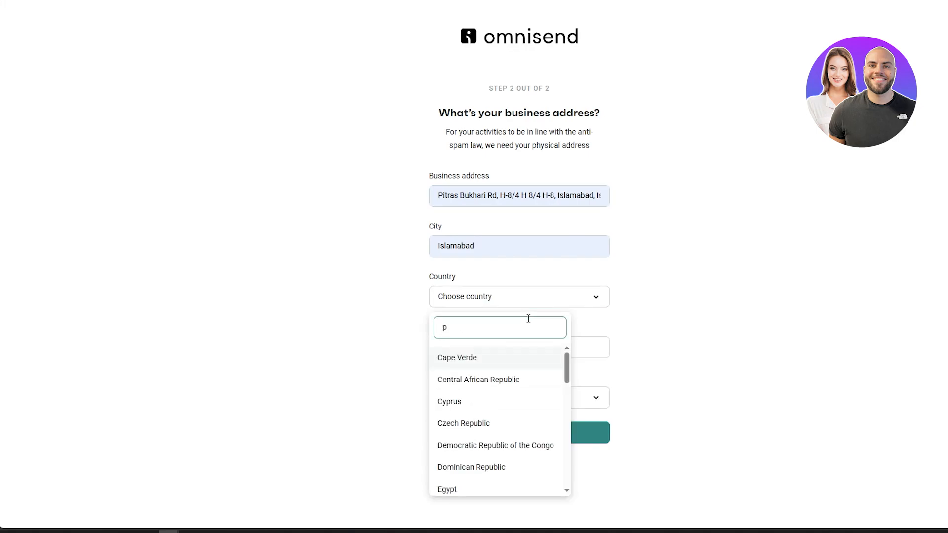
type("ak")
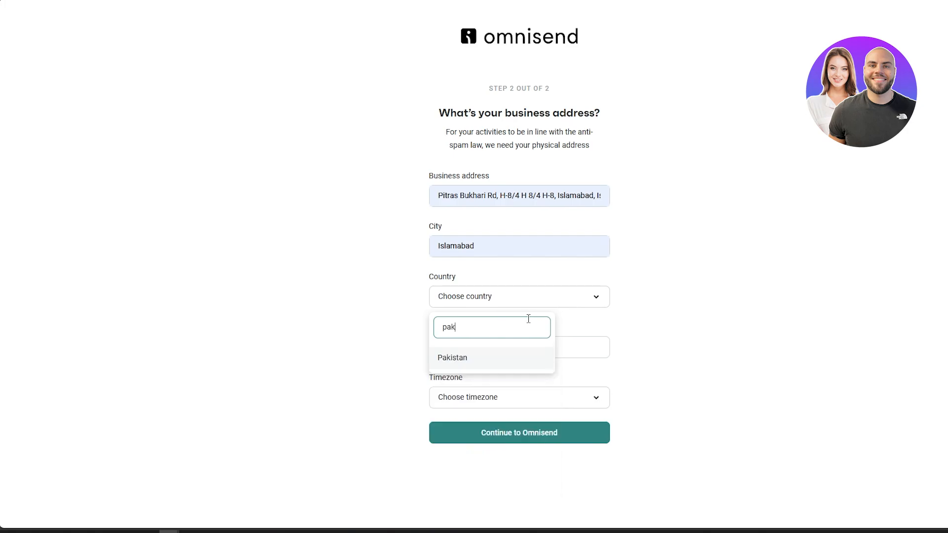
left_click(473, 357)
left_click(490, 347)
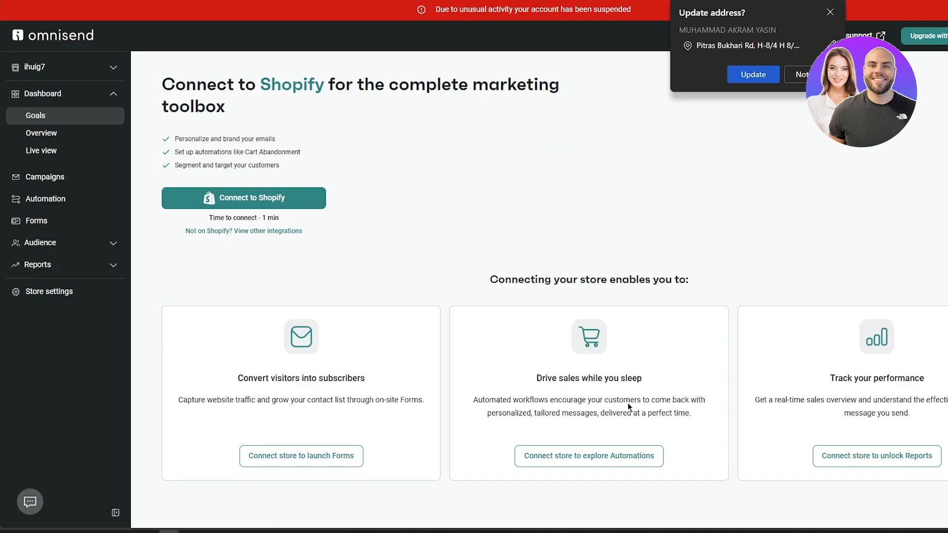
Dismiss the browser's address update prompt and open the suggested popup form from the Forms section for preview and launch
left_click(830, 11)
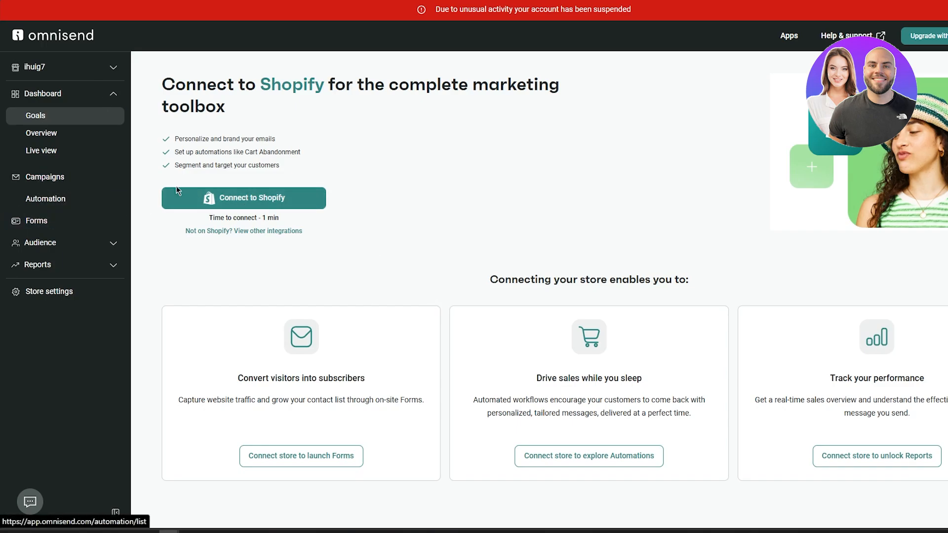
left_click(75, 221)
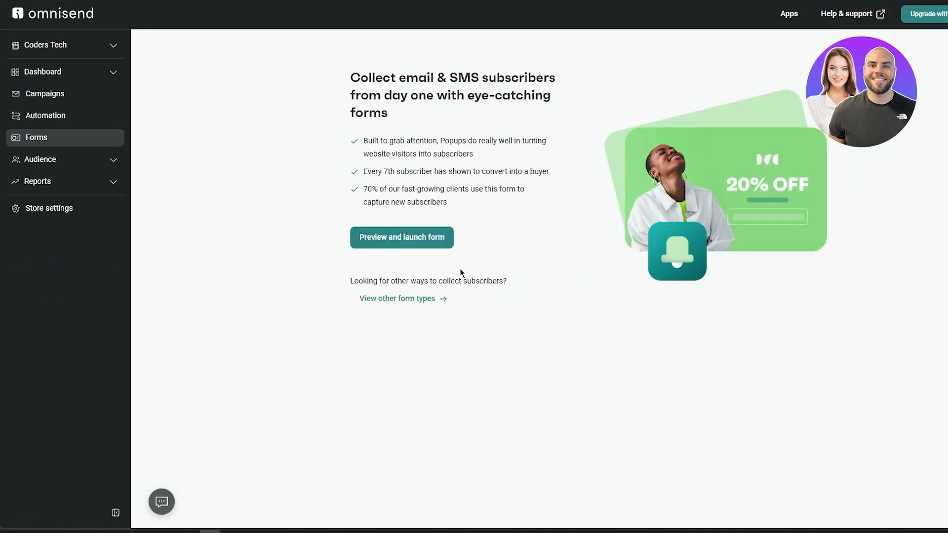
left_click(413, 249)
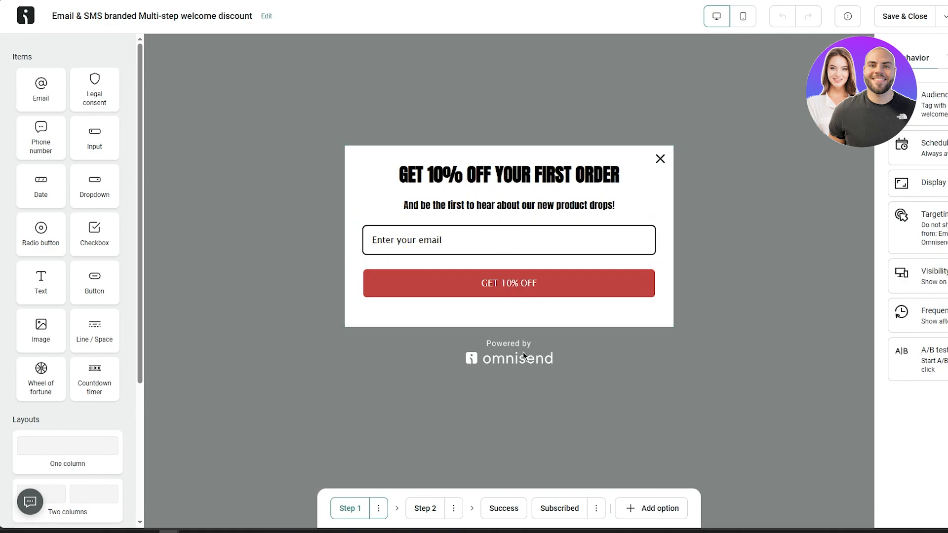
Try to save and close the popup form, and open the missing privacy policy link issue in Step 2
left_click(906, 16)
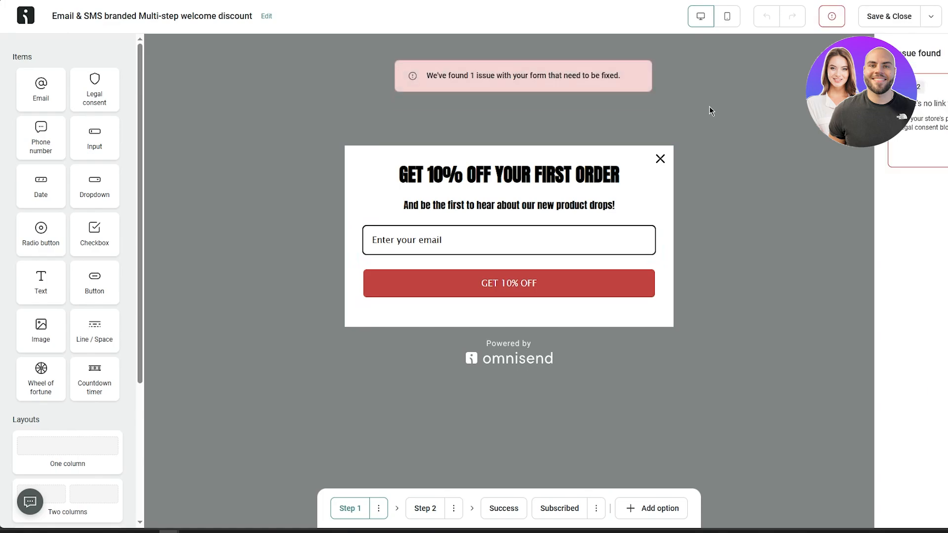
left_click(944, 149)
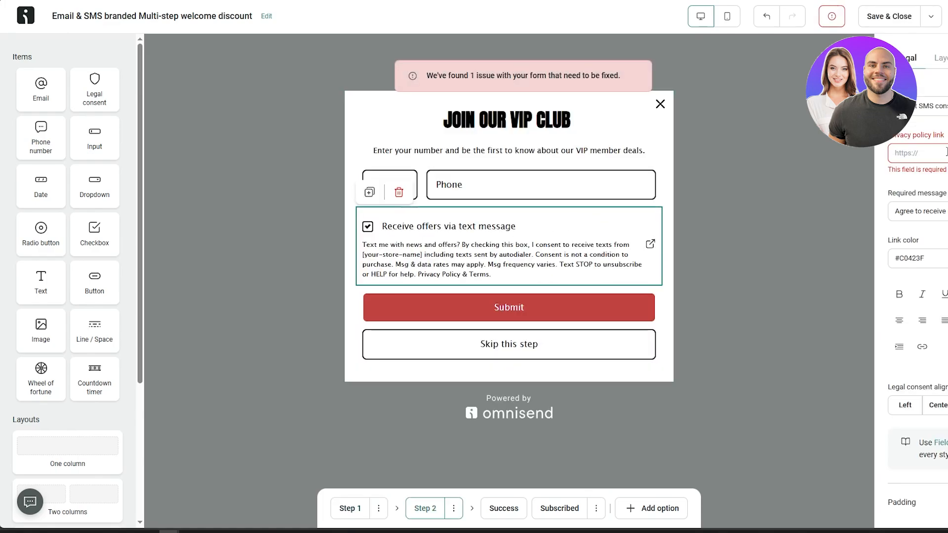
left_click(946, 152)
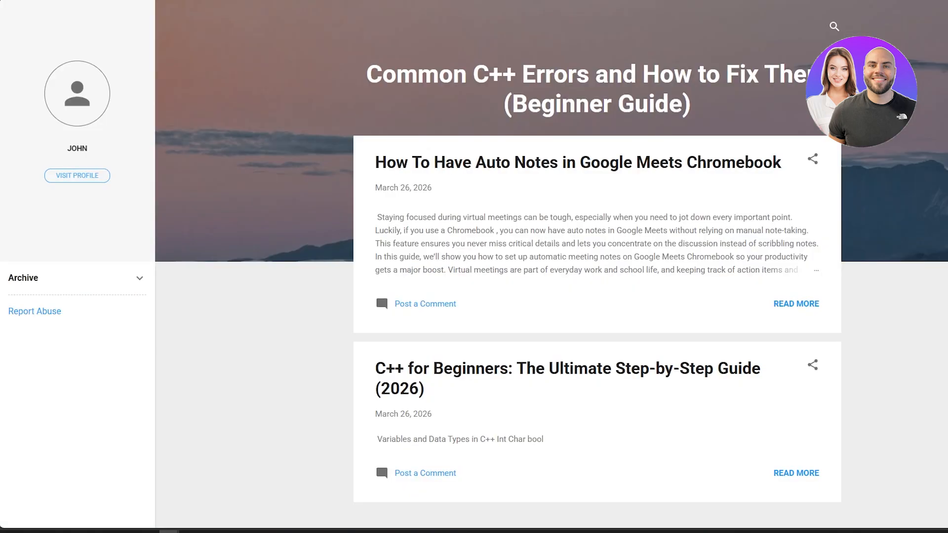
right_click(127, 1)
left_click(175, 99)
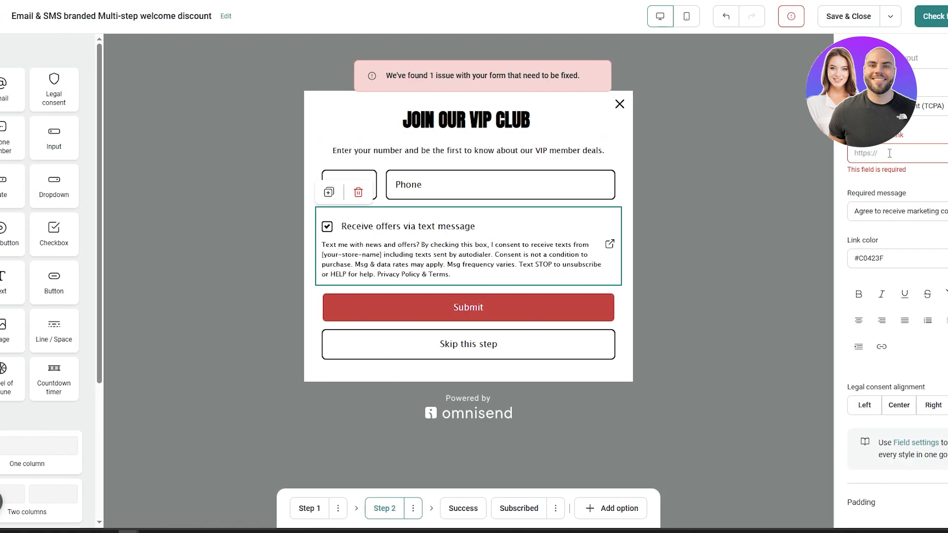
right_click(870, 153)
left_click(873, 242)
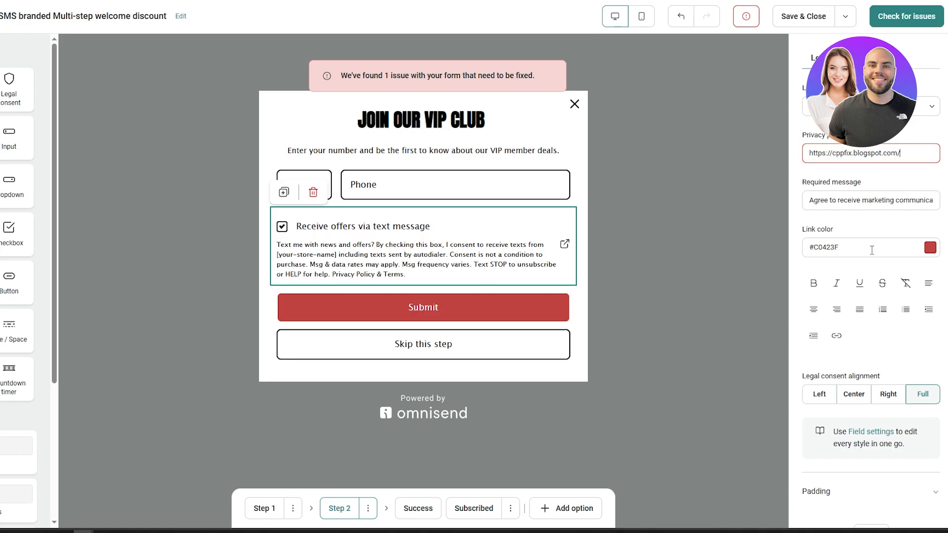
left_click(666, 141)
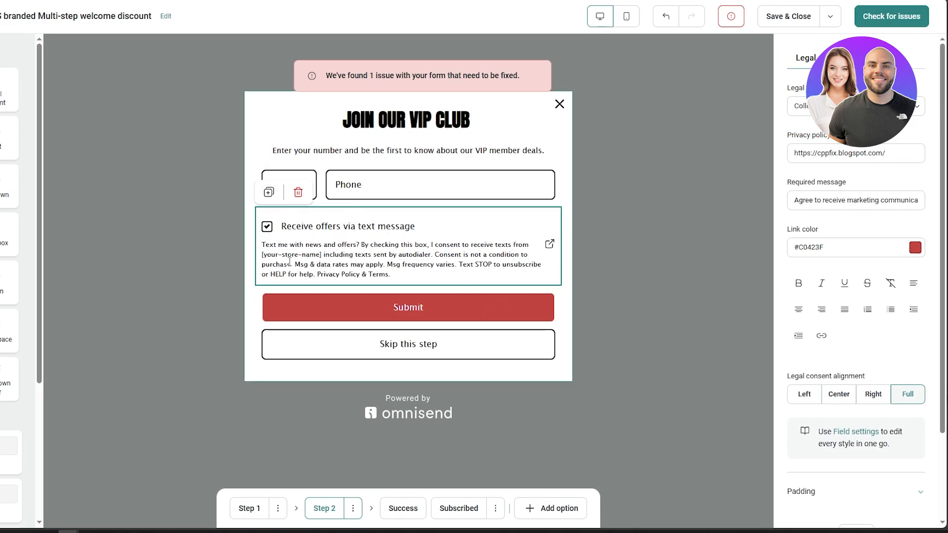
Check the popup form for issues, enable it, and choose to stay on the Free plan
left_click(892, 22)
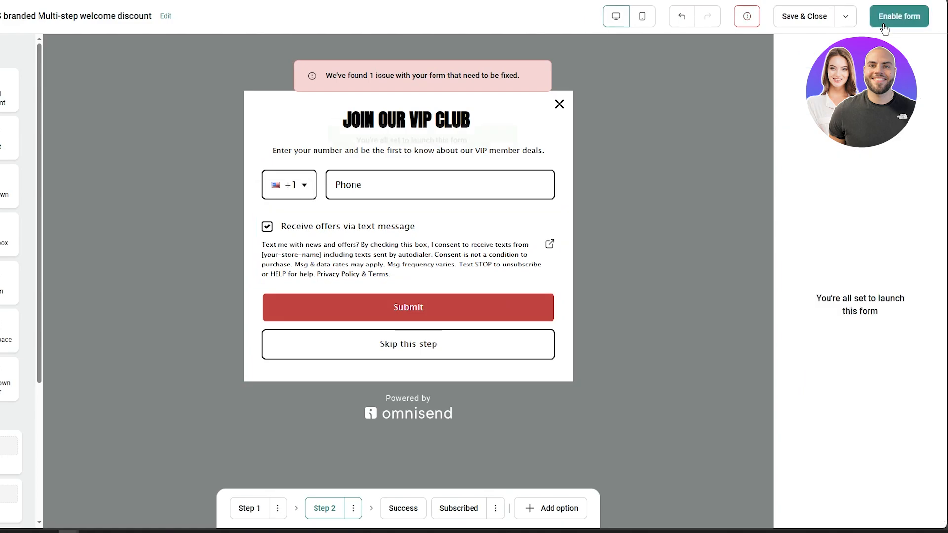
left_click(896, 23)
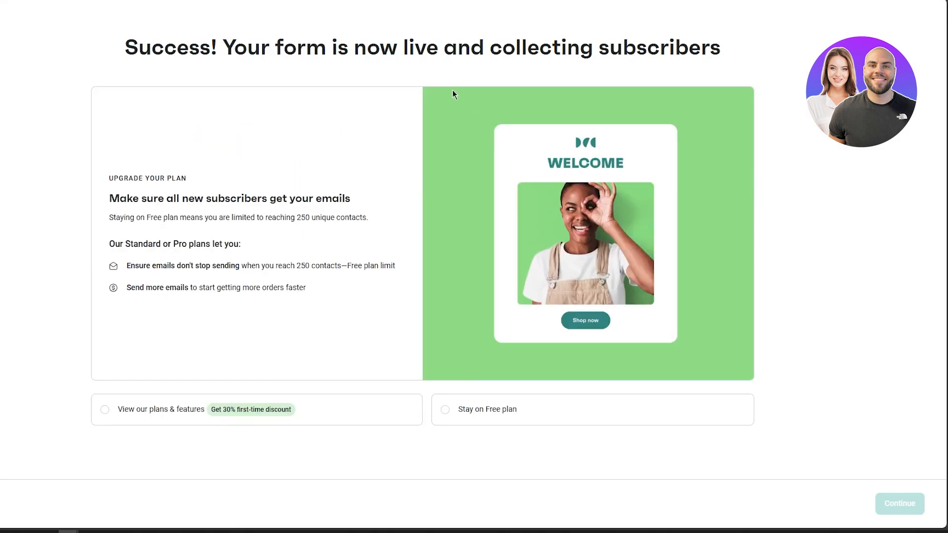
left_click(624, 421)
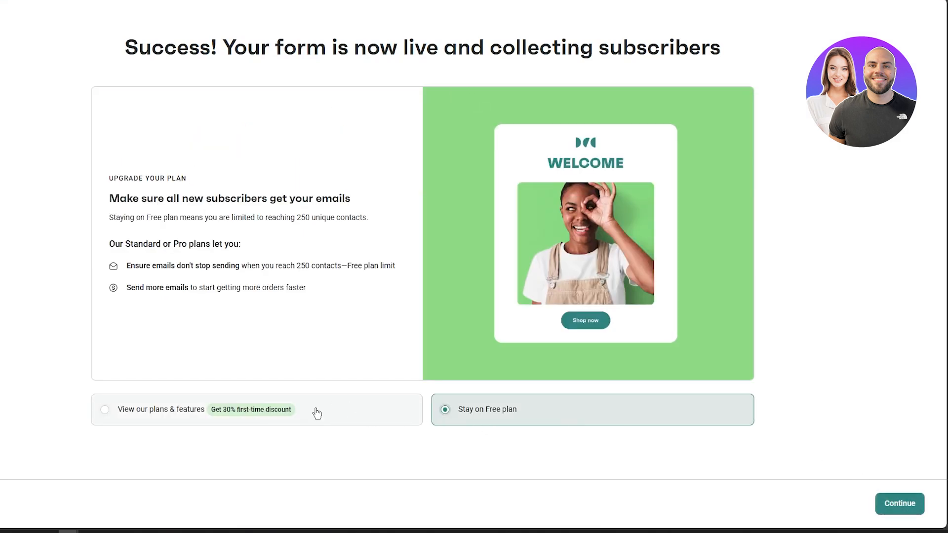
left_click(908, 508)
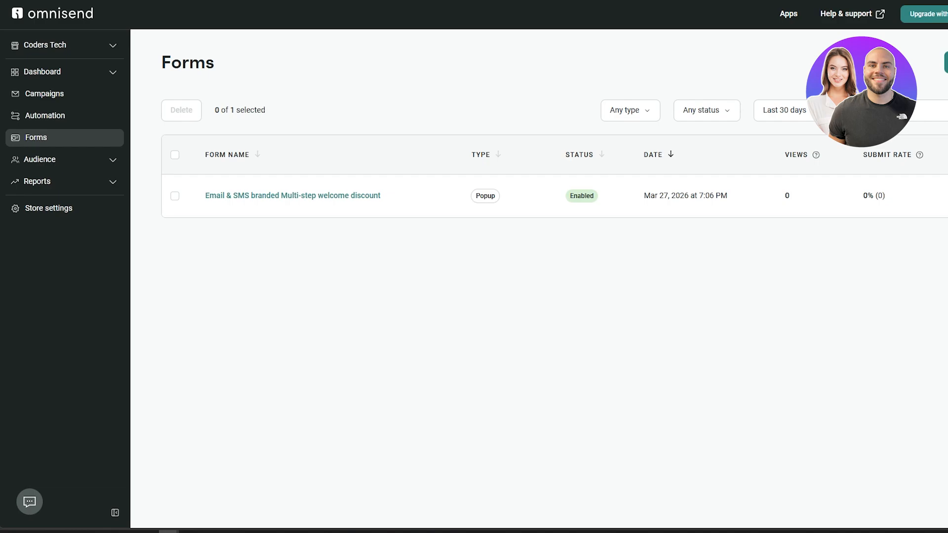
Create an email campaign with the subject line "New Launch" and fill in the sender's name
left_click(44, 94)
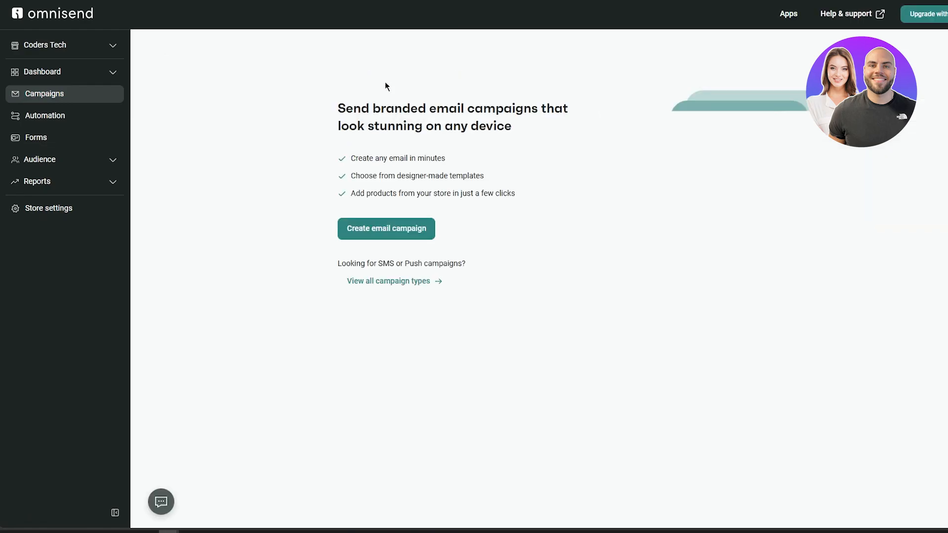
left_click(391, 230)
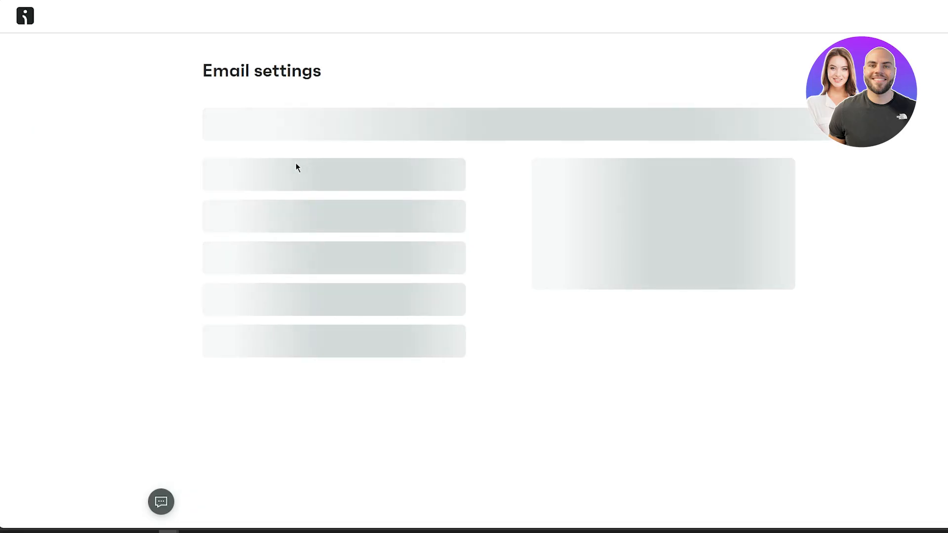
left_click_drag(190, 72, 370, 80)
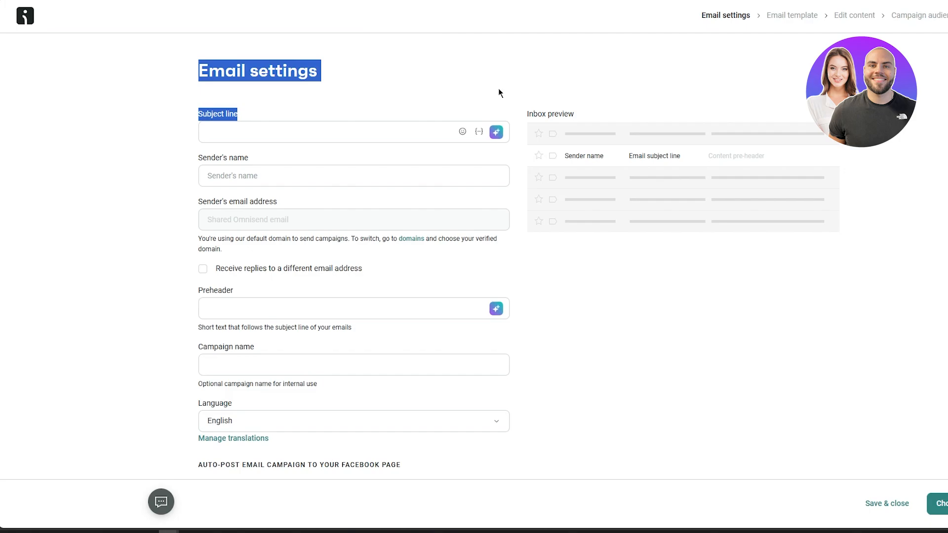
left_click(319, 131)
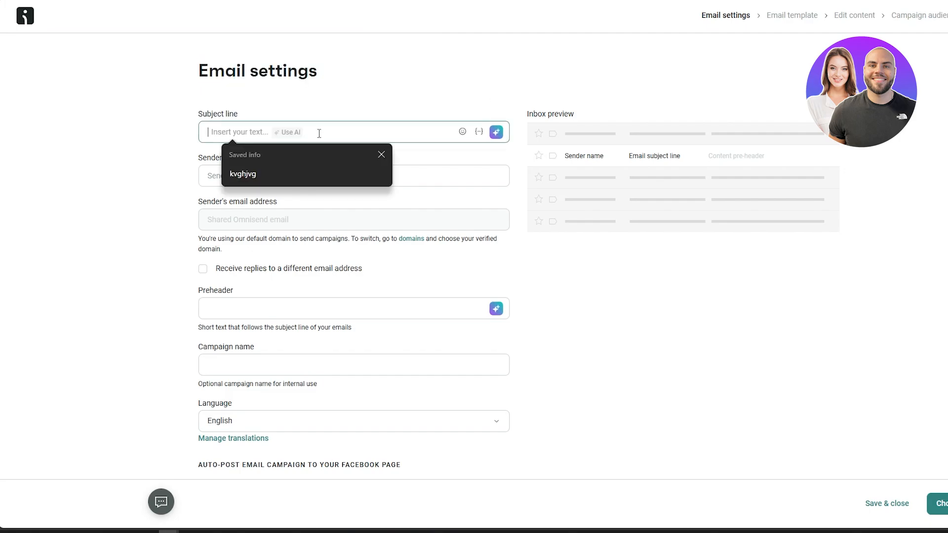
type("Ne")
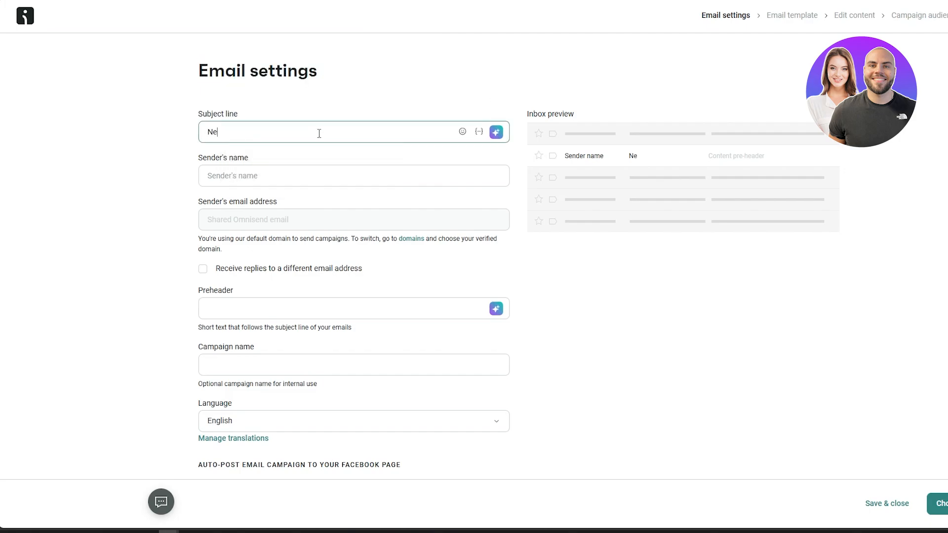
type("w Launch")
left_click(309, 170)
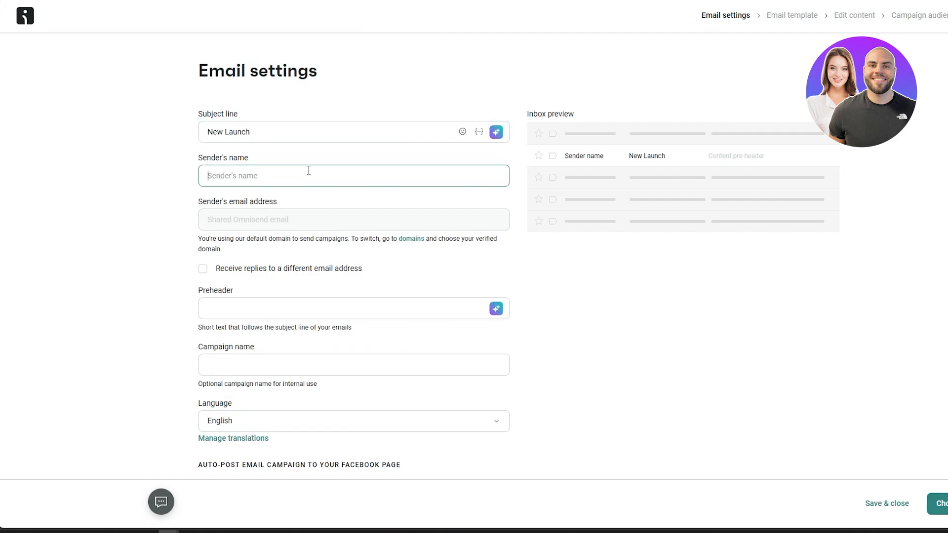
type("John")
left_click(153, 206)
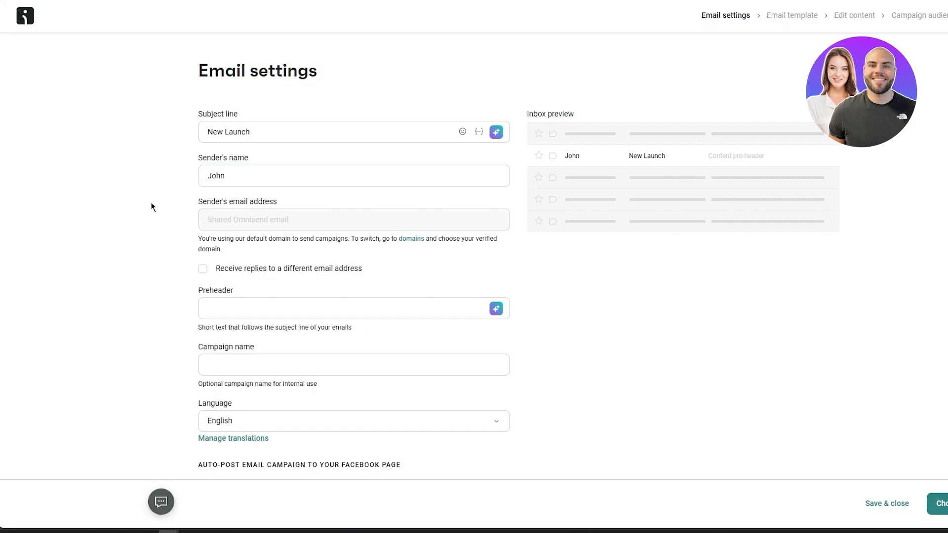
scroll(212, 188, "down", 1)
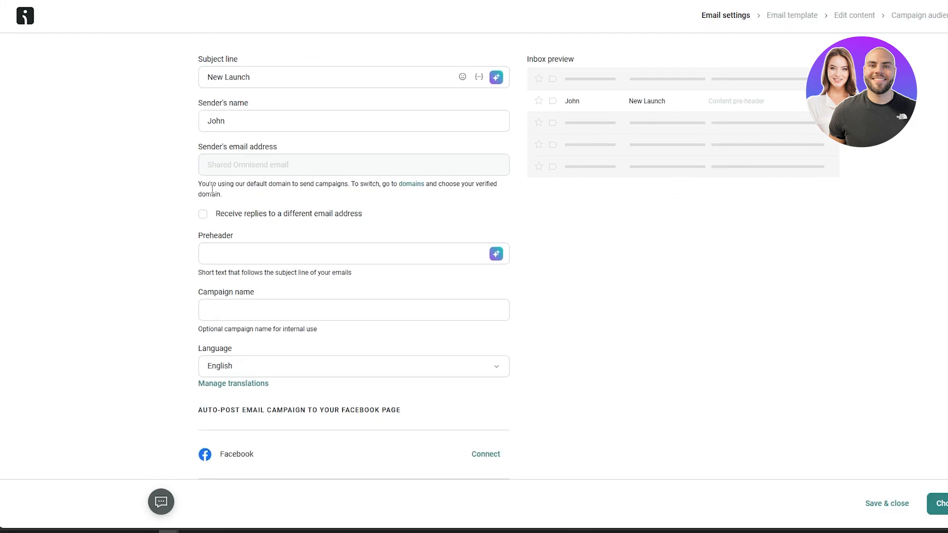
left_click(204, 215)
left_click(205, 215)
left_click(203, 214)
left_click(262, 231)
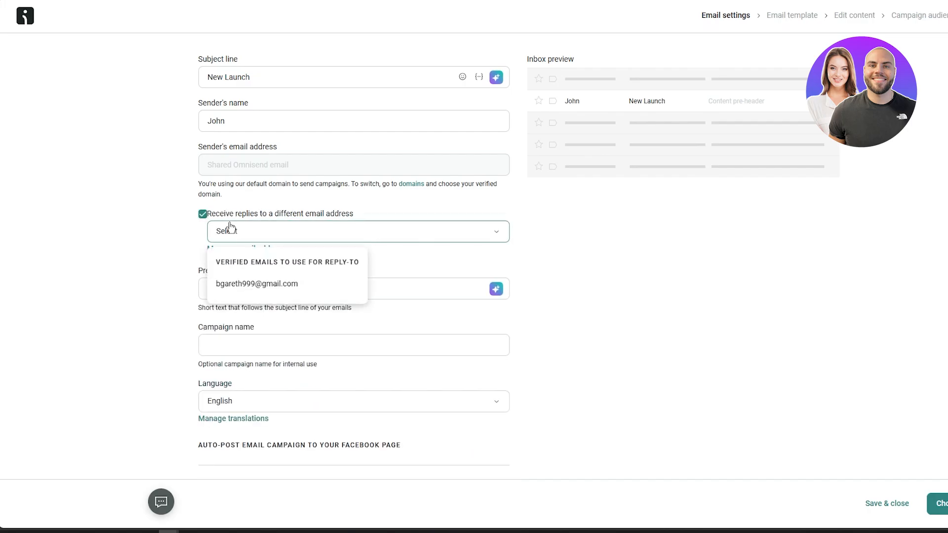
left_click(203, 214)
left_click(242, 249)
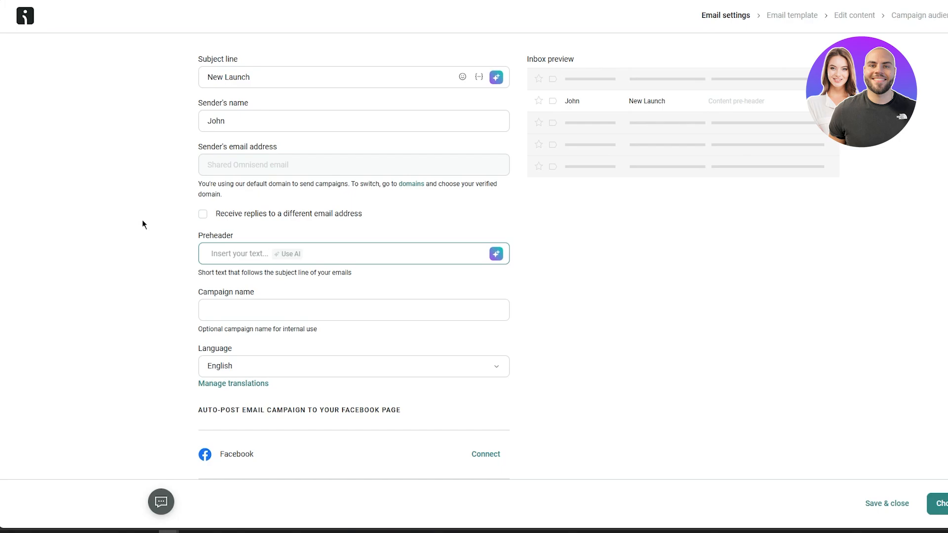
Fill in the campaign name with the second saved entry and continue to choosing an email template
scroll(222, 242, "down", 2)
left_click(235, 253)
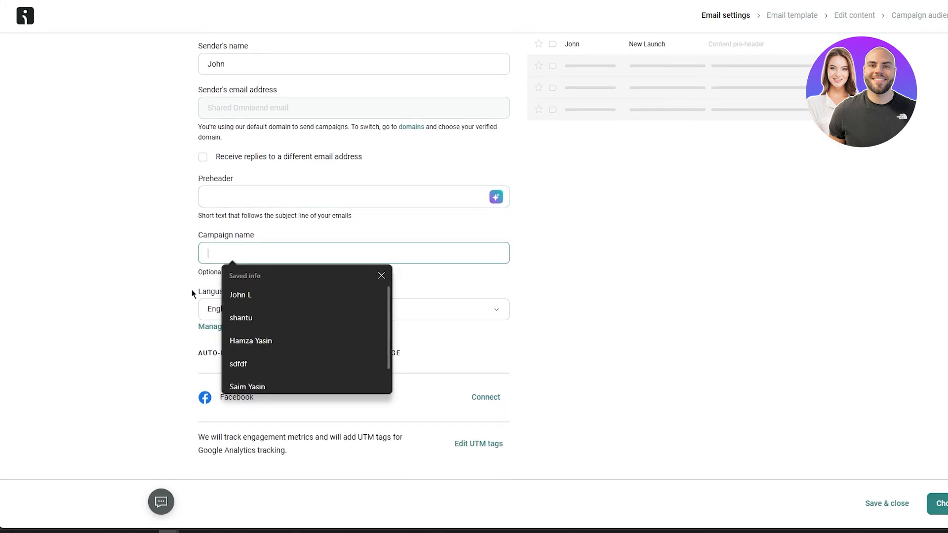
left_click(237, 319)
left_click(209, 283)
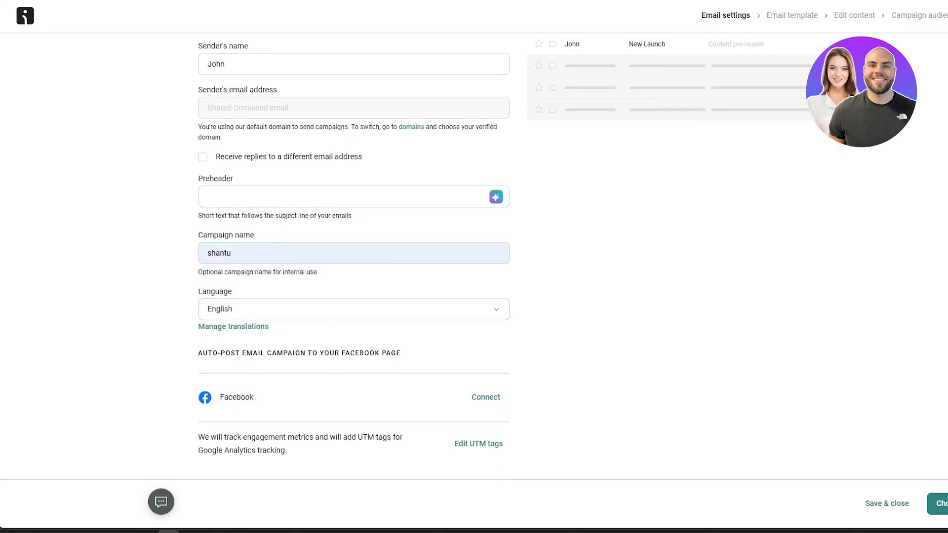
left_click(938, 504)
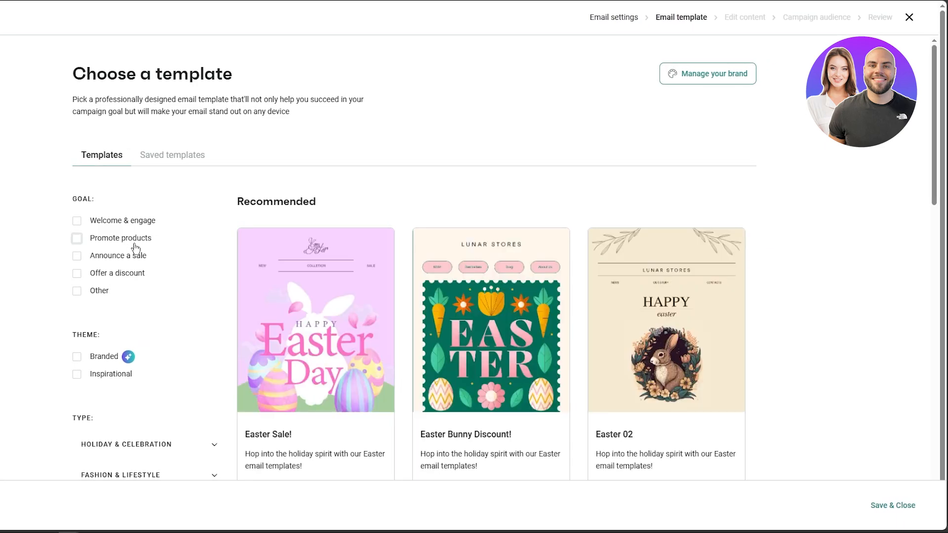
Filter the templates by the Promote products goal only and use the Staff picks template
left_click(116, 279)
left_click(119, 227)
left_click(118, 239)
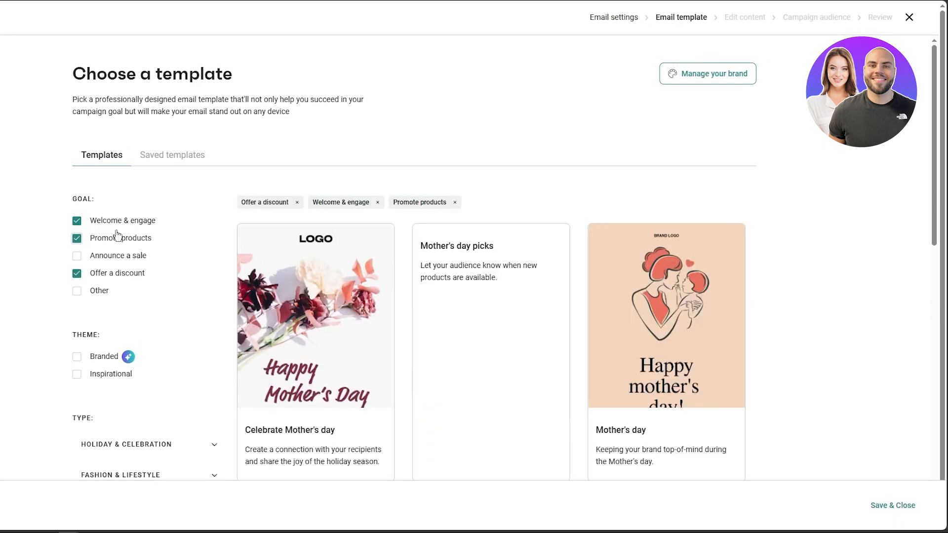
left_click(119, 226)
left_click(115, 273)
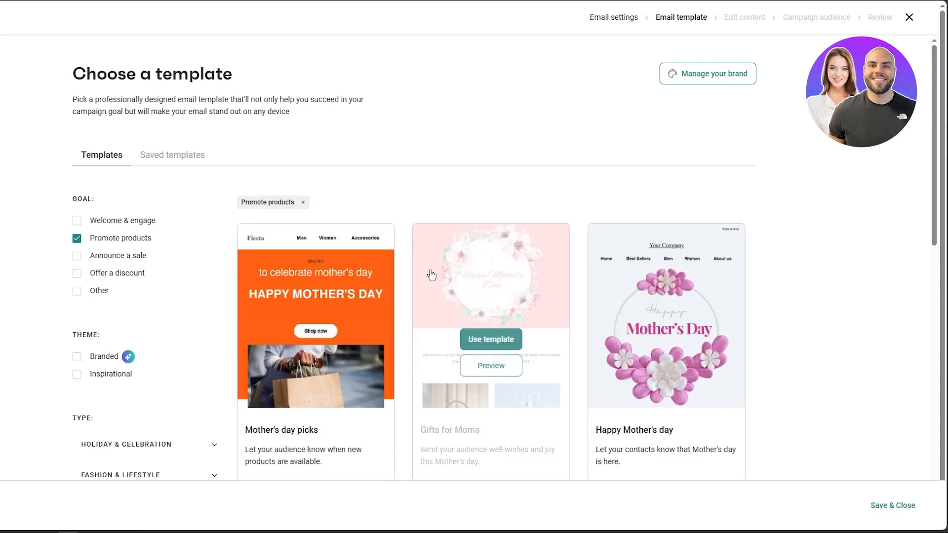
scroll(882, 274, "down", 5)
scroll(881, 274, "down", 6)
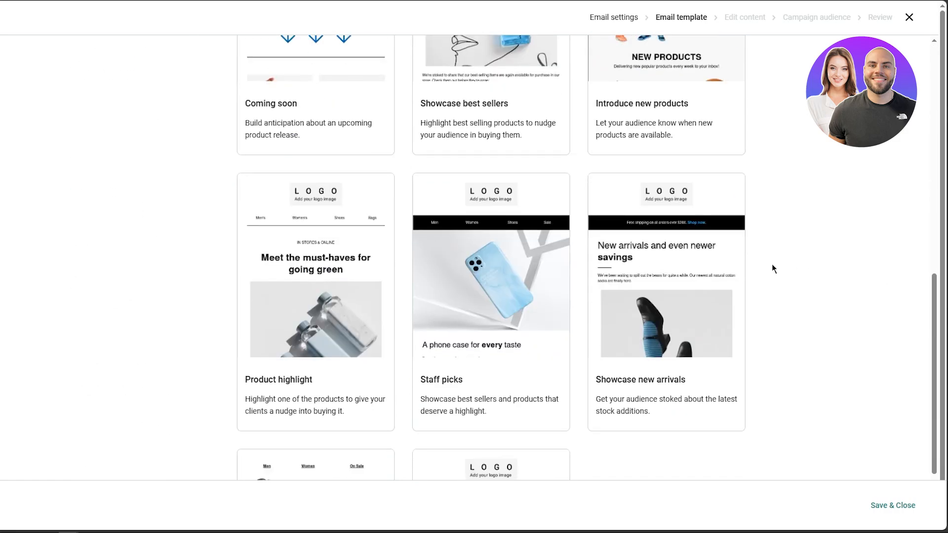
left_click(489, 290)
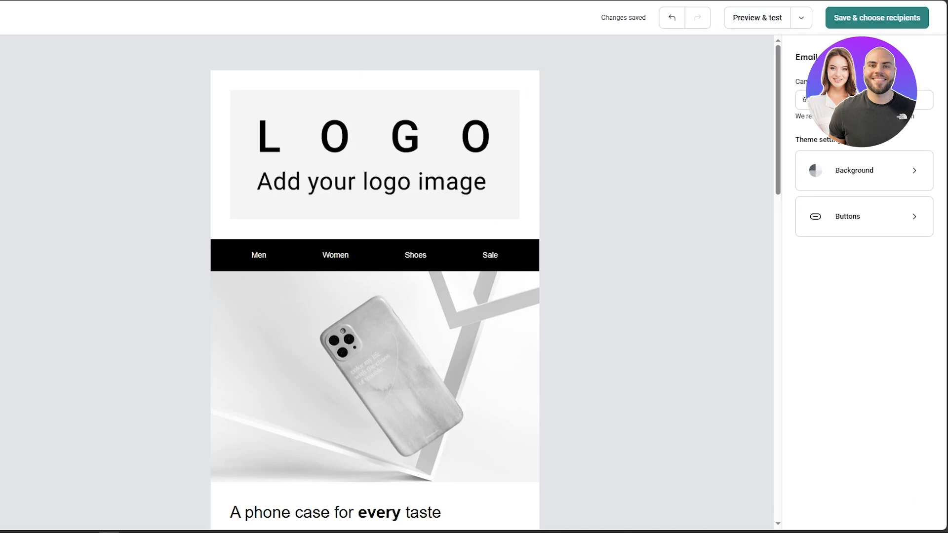
Replace the email's placeholder logo with the Cash-App-Logo image uploaded from the computer
left_click(370, 149)
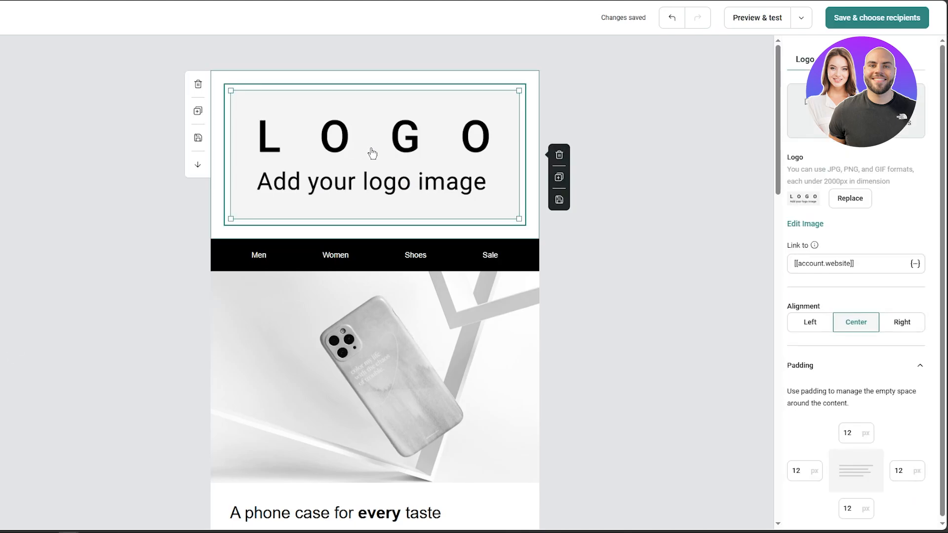
left_click(854, 205)
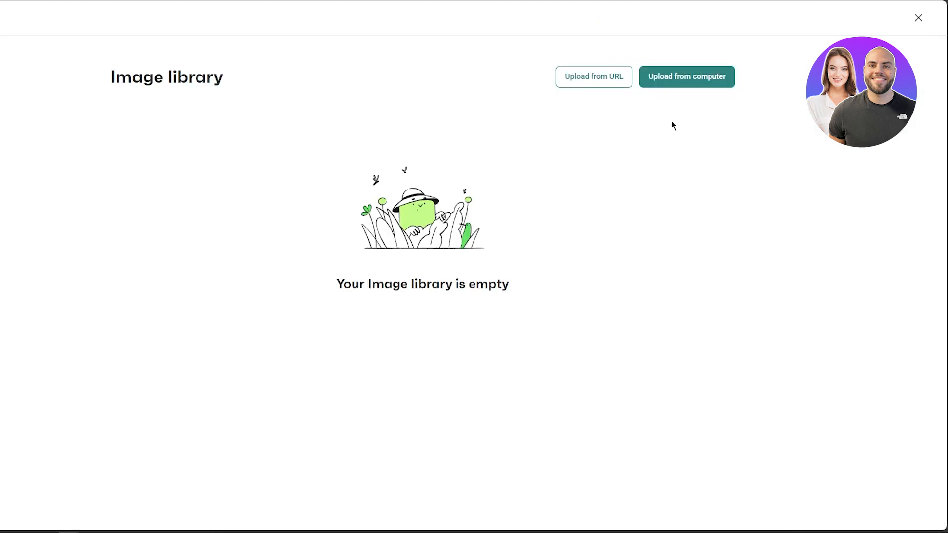
left_click(684, 79)
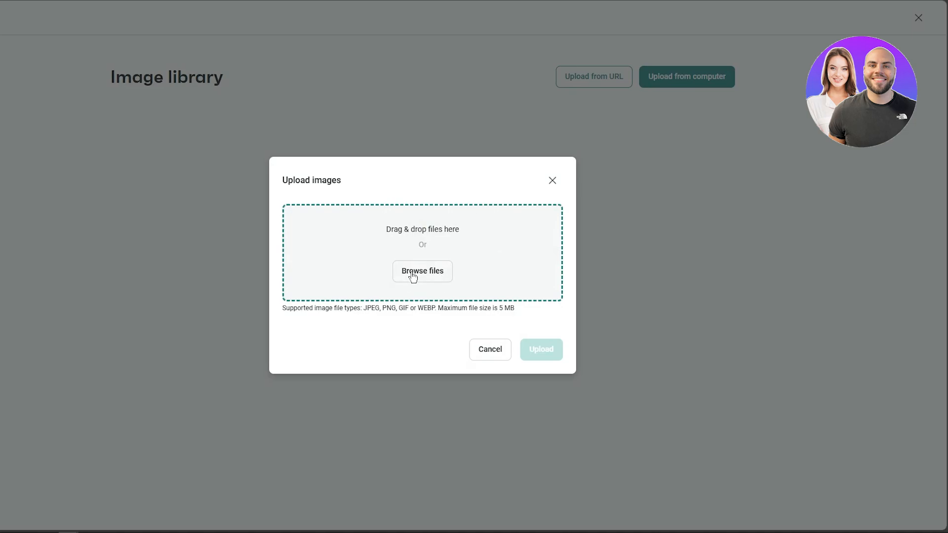
left_click(413, 274)
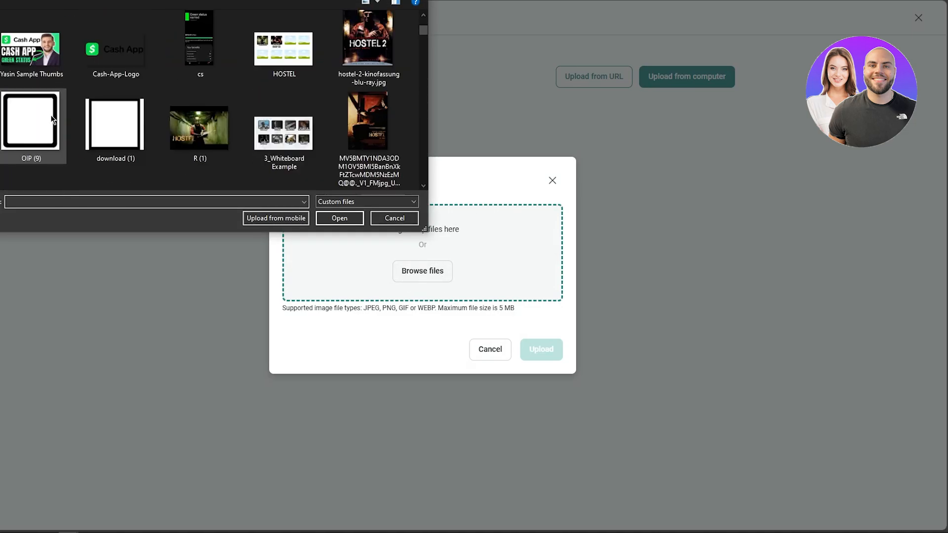
double_click(126, 70)
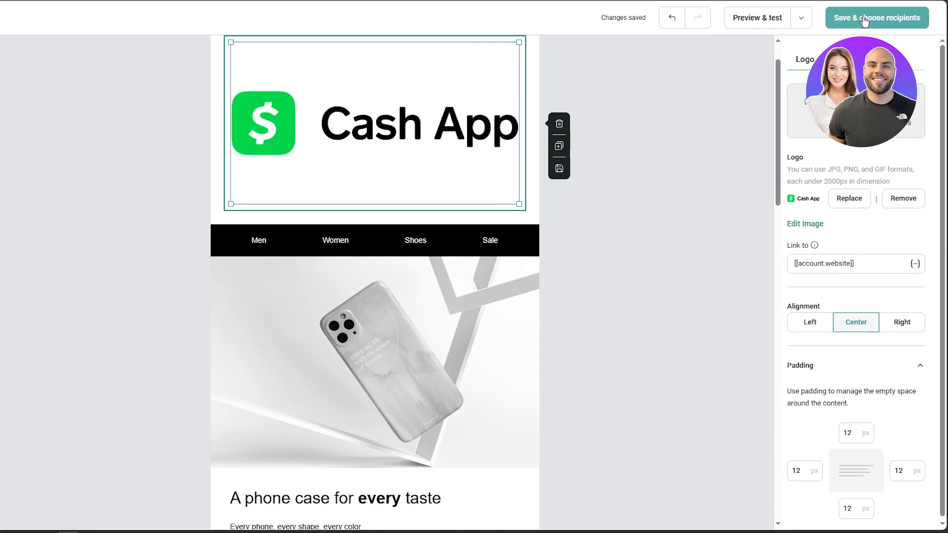
Save the email design, proceed to the recipients with All subscribers selected, and save and close the campaign
scroll(416, 331, "down", 6)
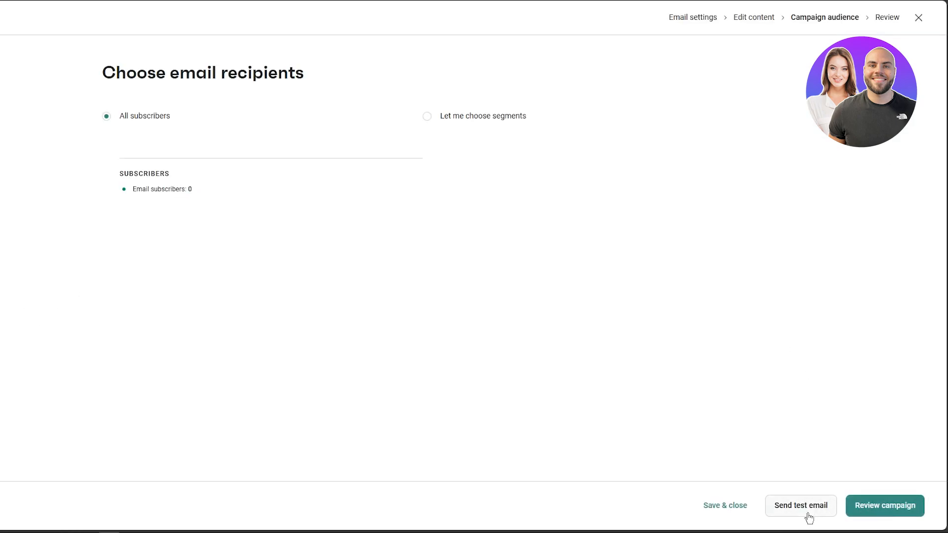
left_click(720, 505)
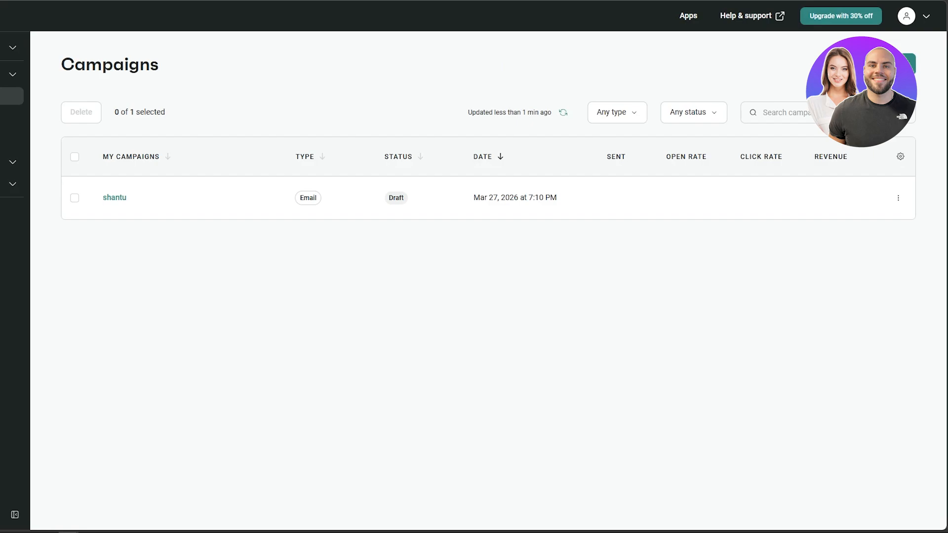
Browse the pre-built automation workflows and return to the Automation overview
left_click(12, 118)
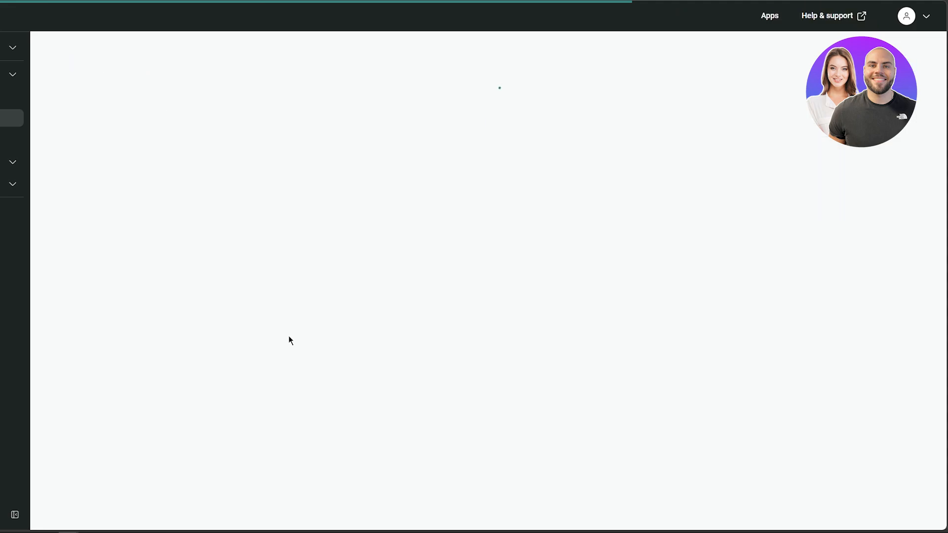
left_click(290, 230)
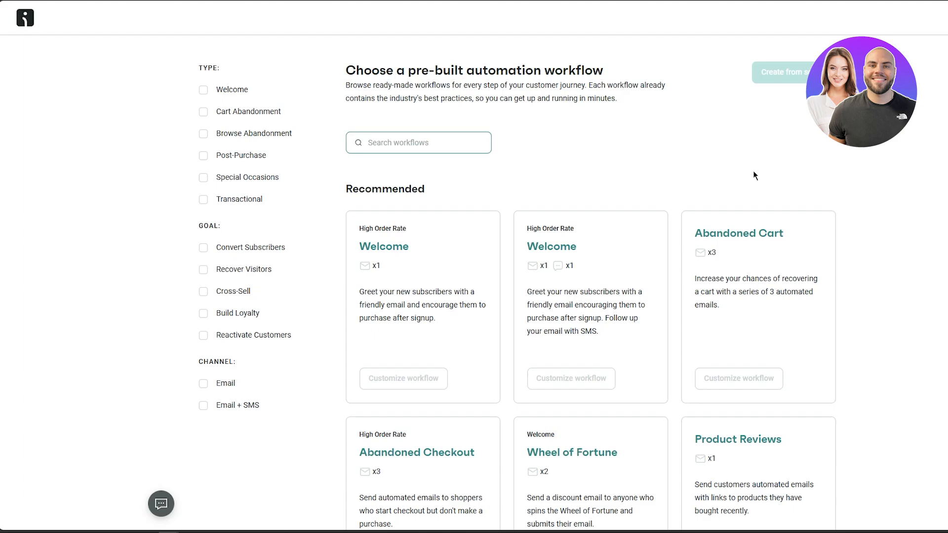
left_click(395, 241)
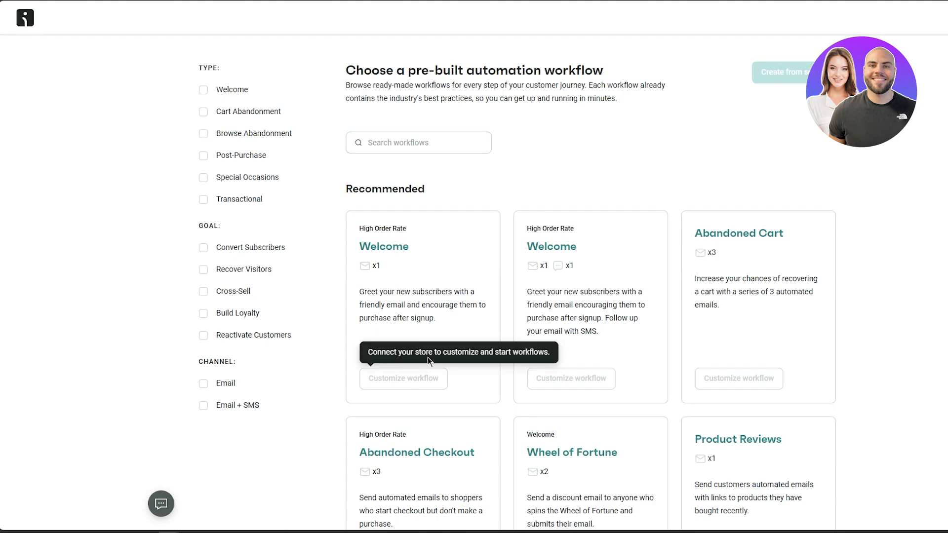
scroll(427, 357, "down", 4)
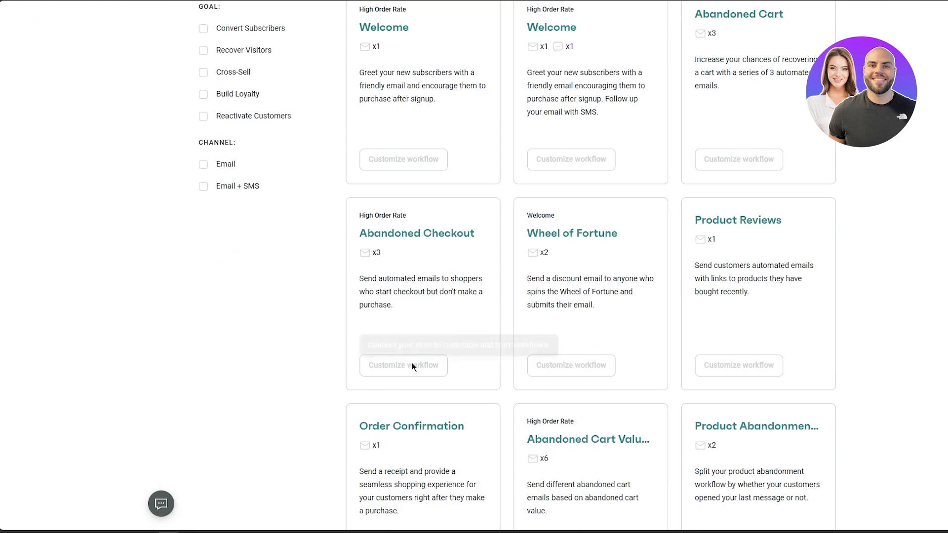
scroll(413, 363, "up", 4)
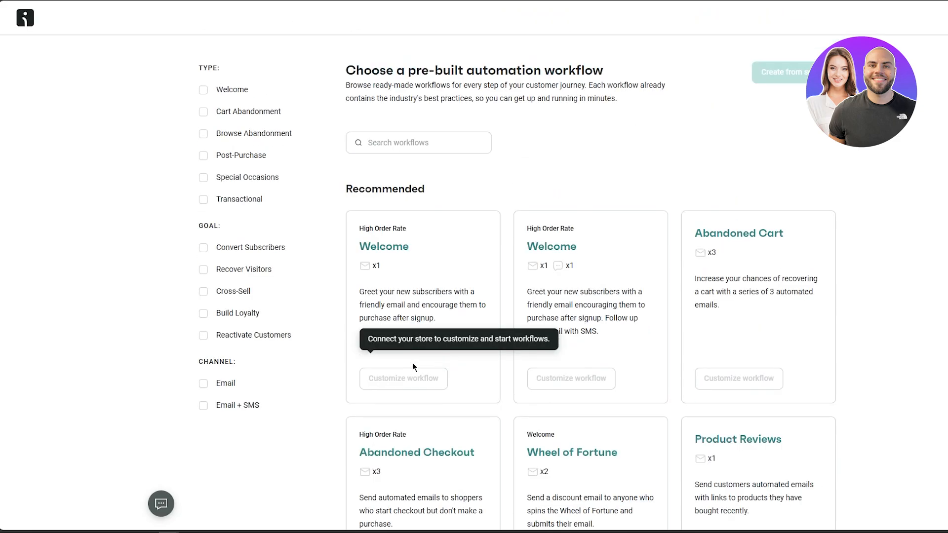
left_click(85, 90)
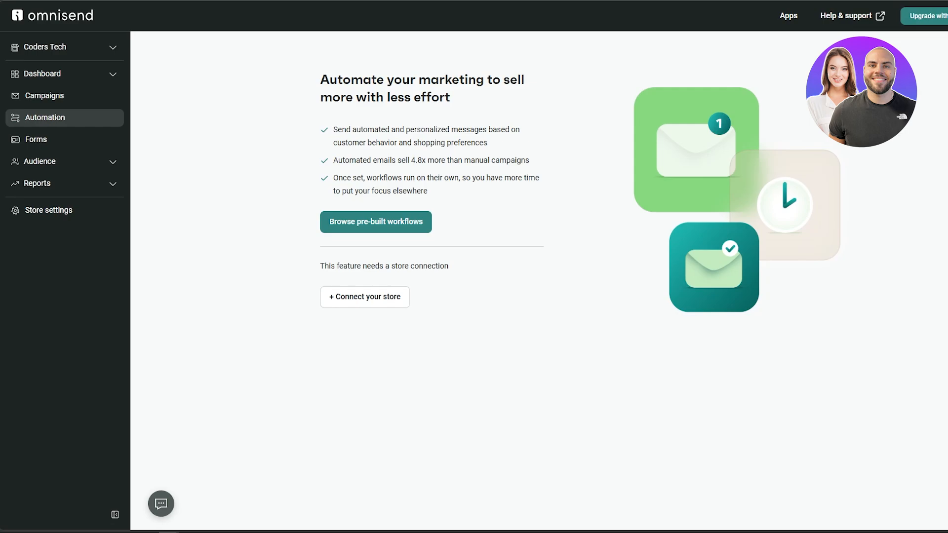
Expand the Audience and Reports sections to view their pages and open the Sales report
left_click(85, 163)
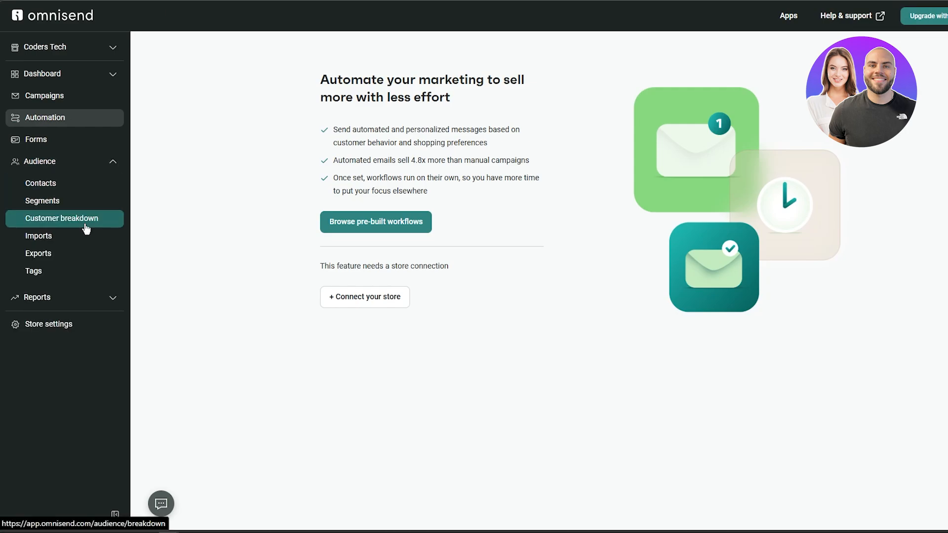
left_click(85, 298)
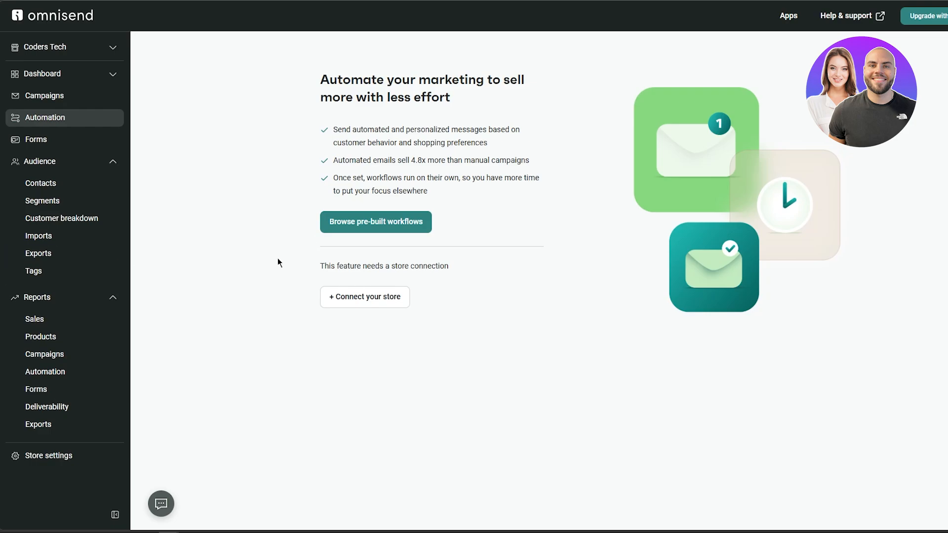
left_click(66, 299)
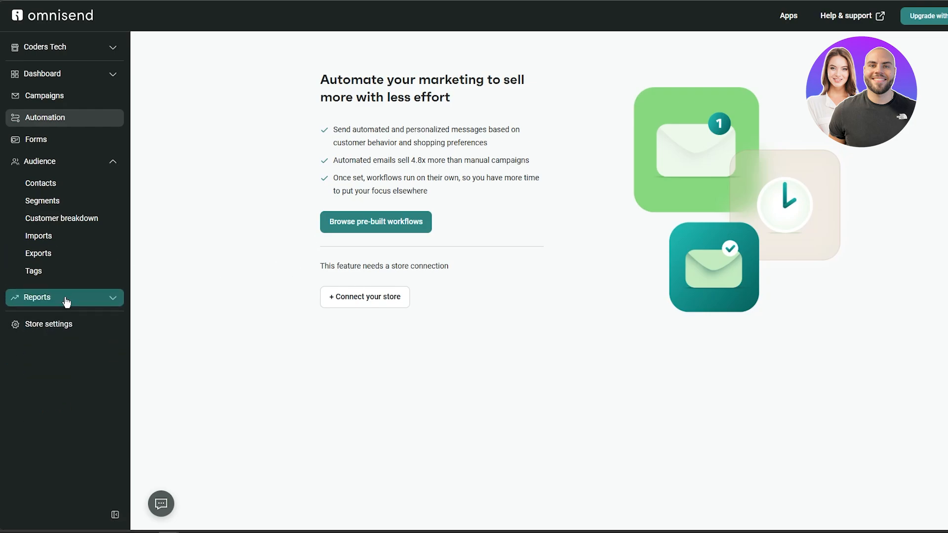
left_click(65, 299)
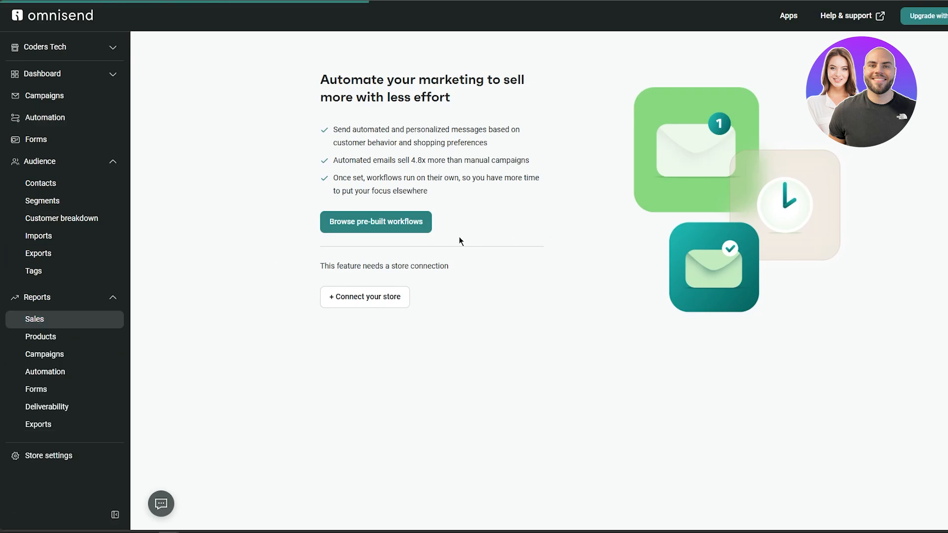